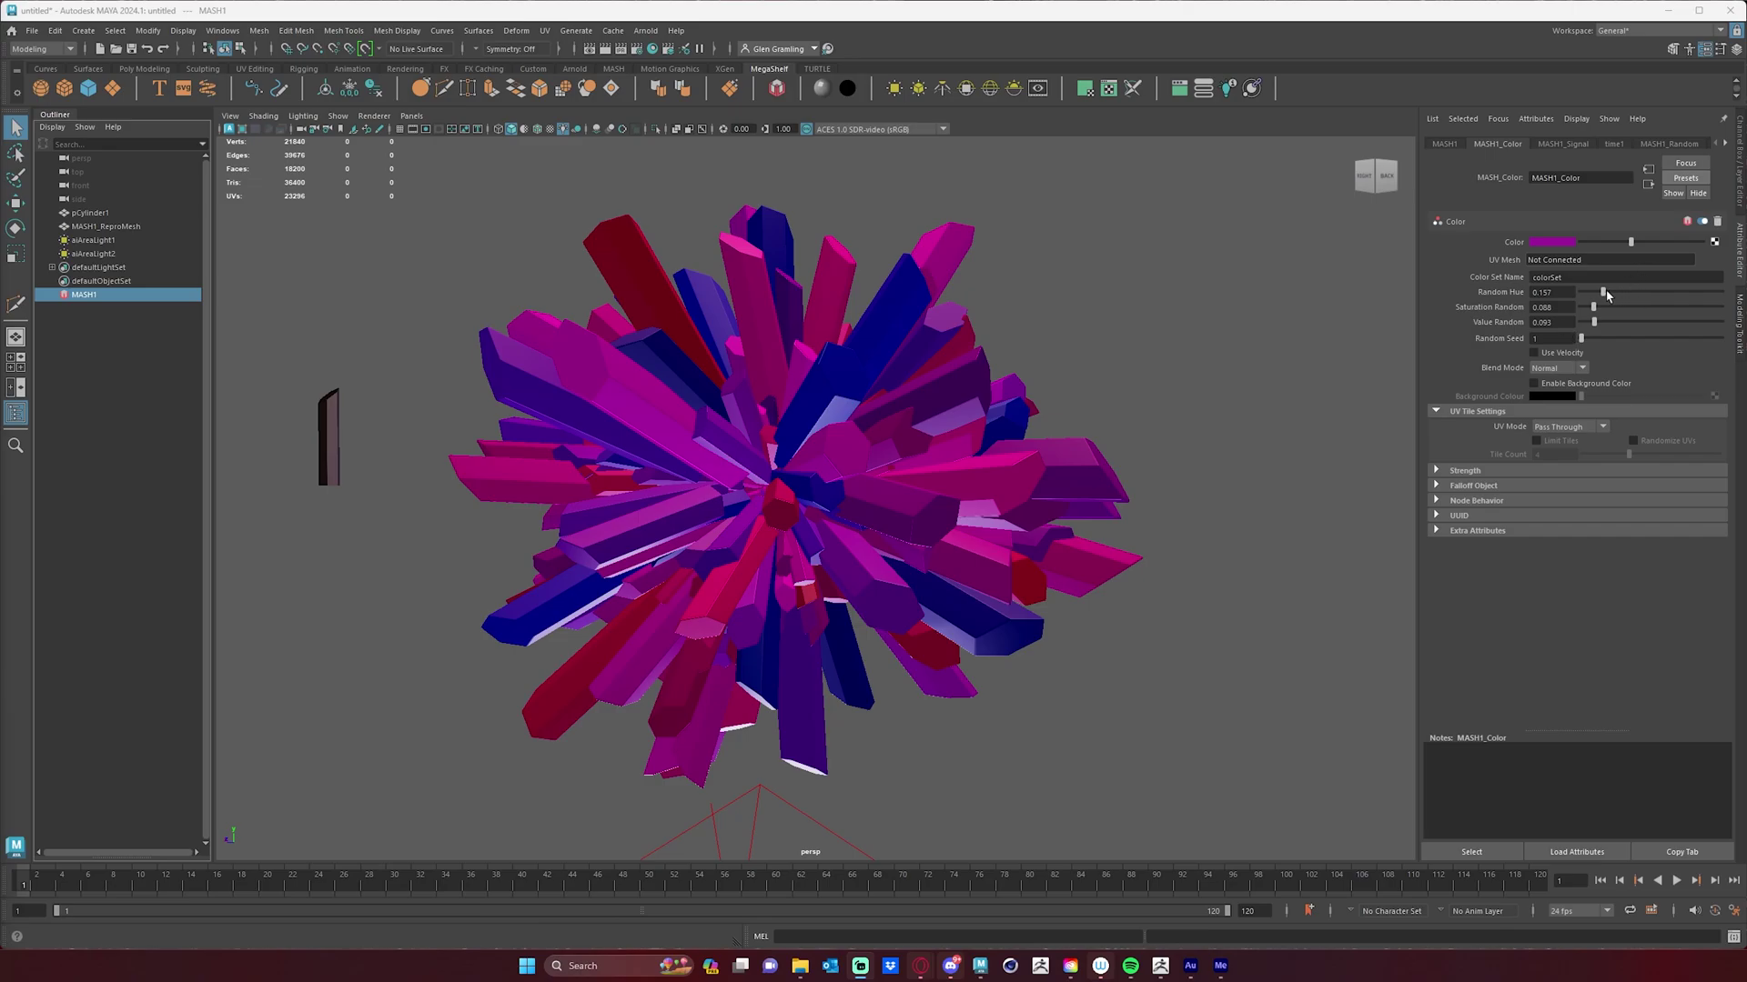
- Raise MASH_Color's Random Hue to 0.319 to add teal and red tones to the crystals
{"action": "left_click_drag", "start_coordinate": [1603, 292], "coordinate": [1625, 297]}
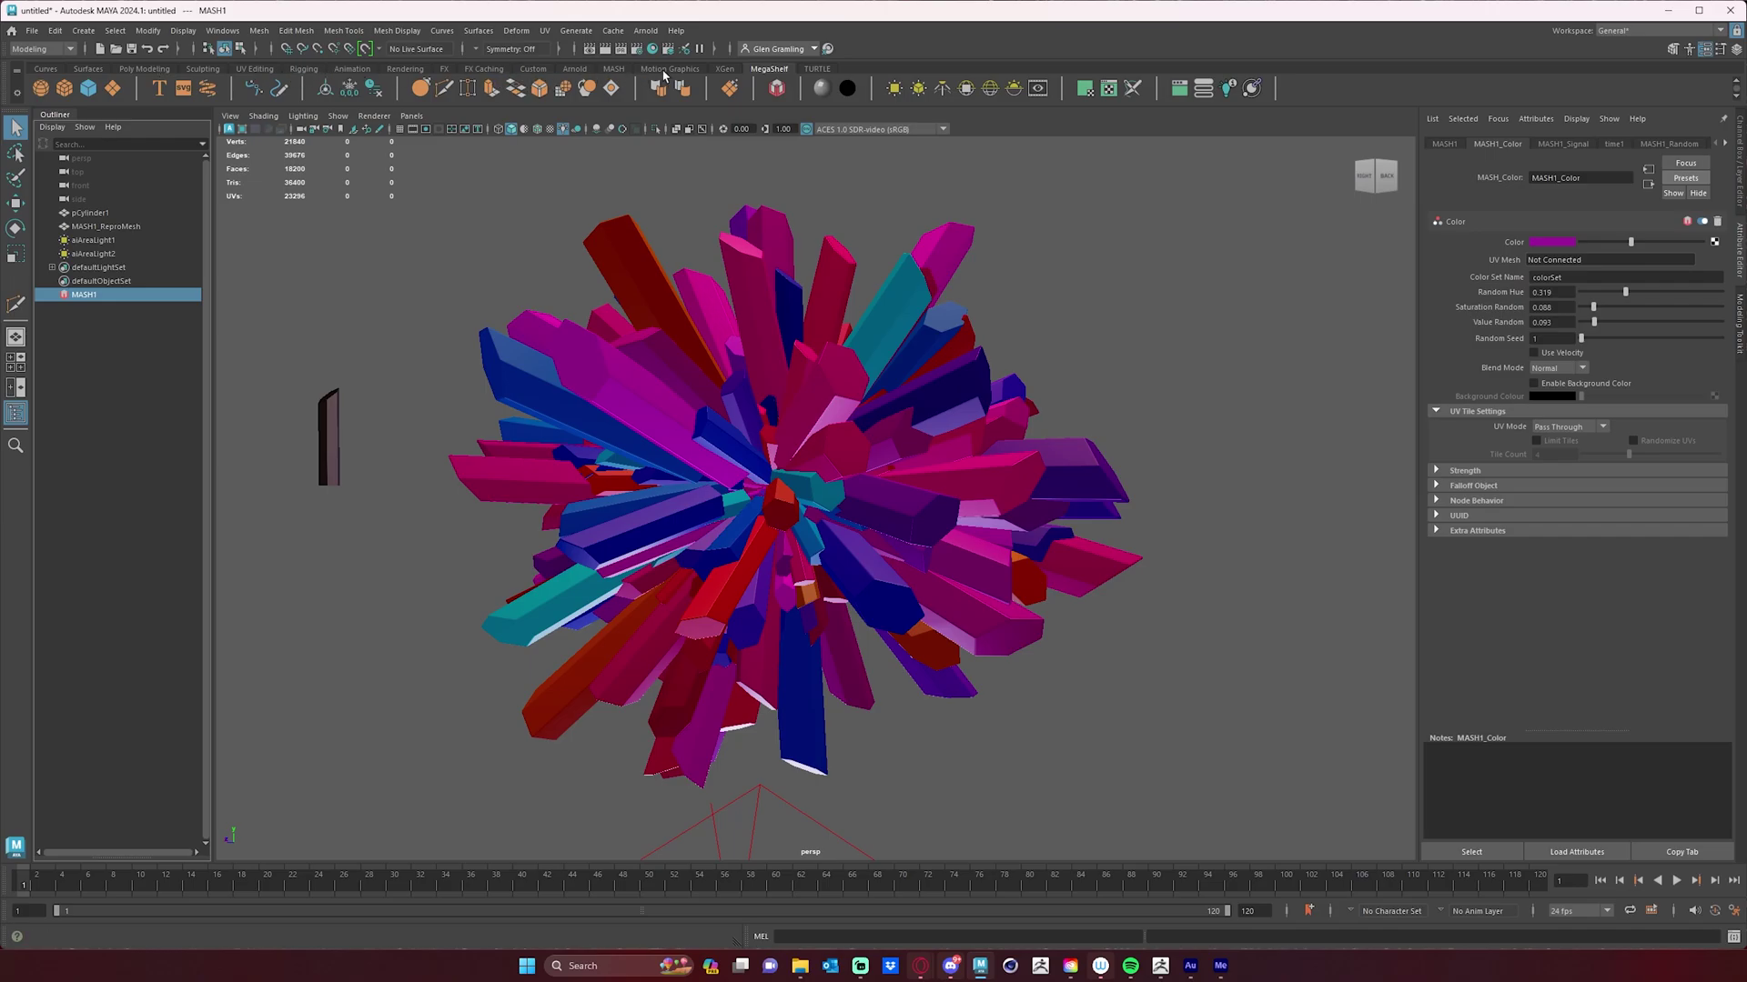
{"action": "left_click", "coordinate": [574, 68]}
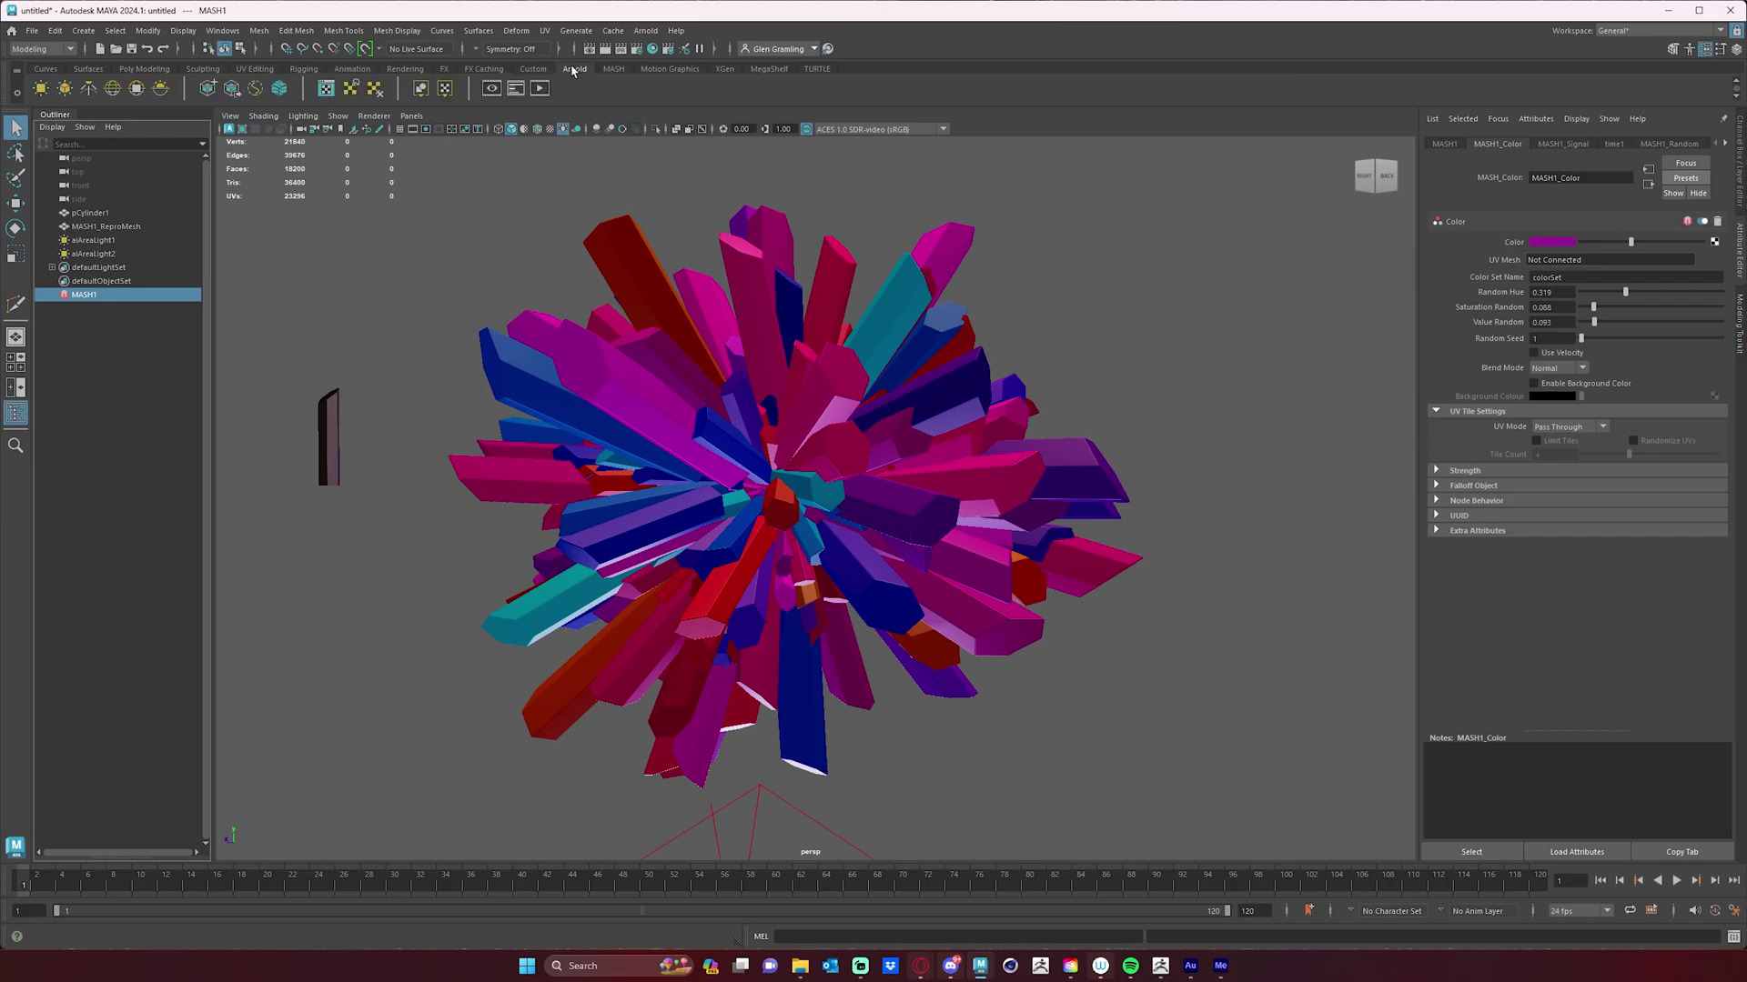
{"action": "left_click", "coordinate": [231, 132]}
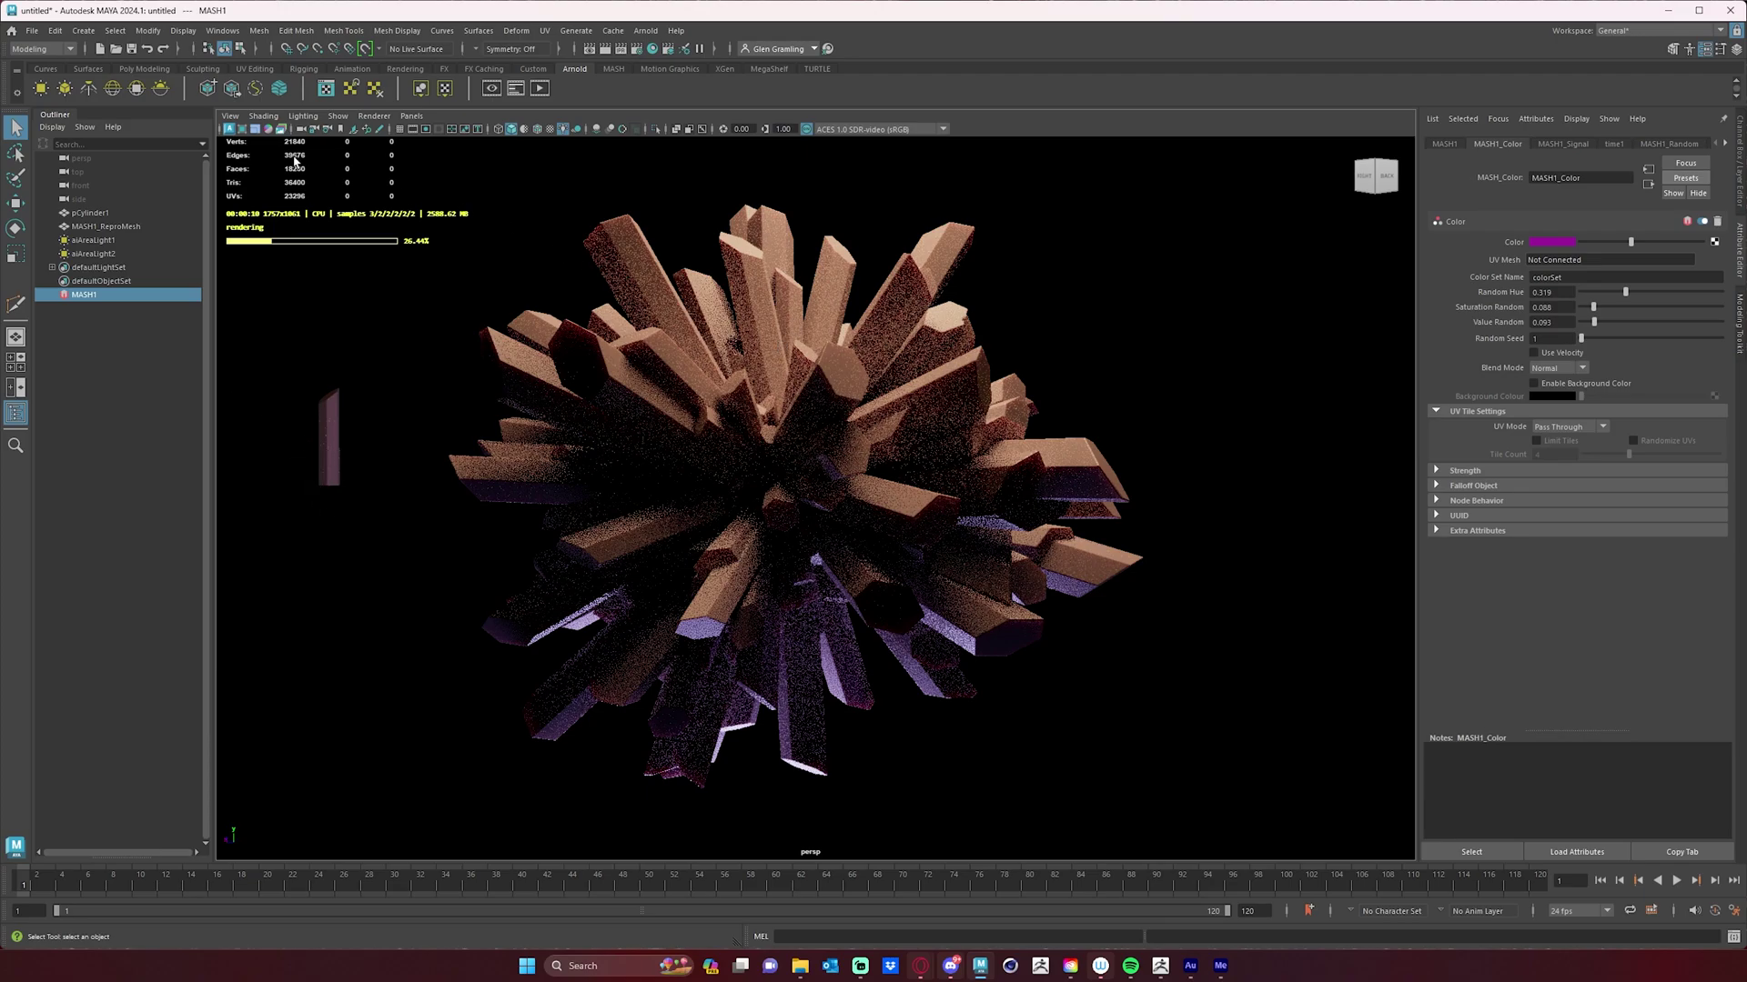
{"action": "left_click", "coordinate": [231, 130]}
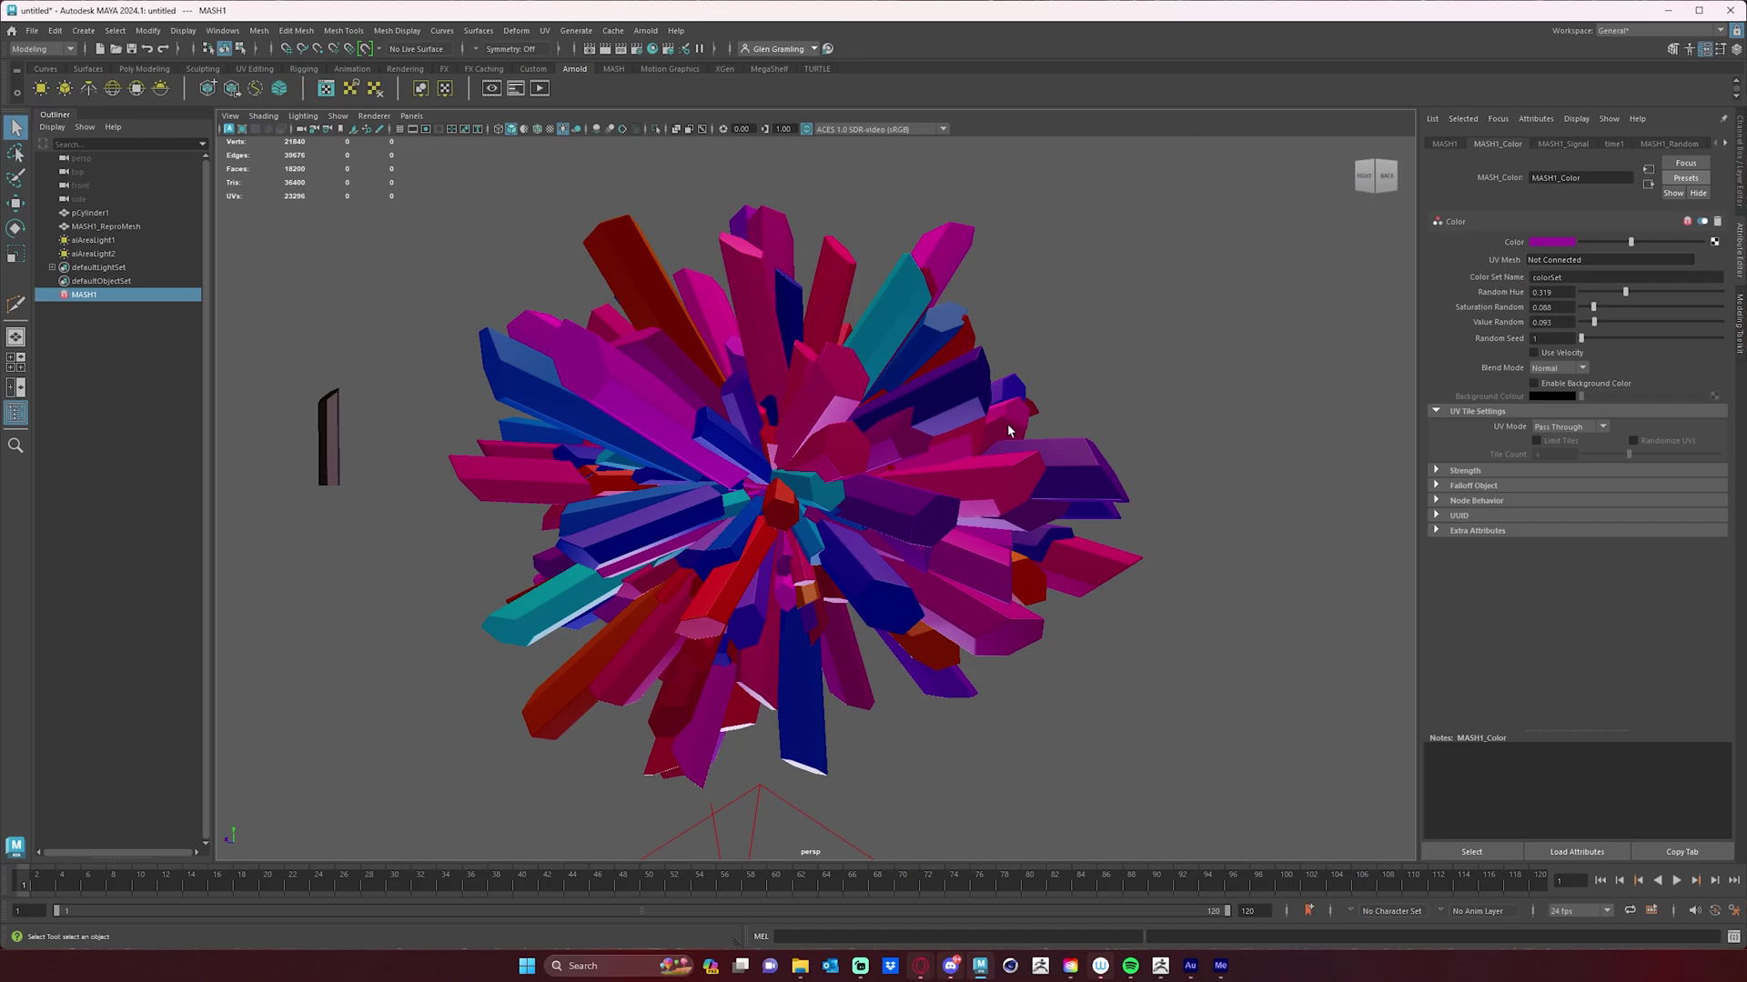
- Confirm the colorSet colour set name, then enable Export Vertex Colors in MASH1_ReproMeshShape's Arnold settings
{"action": "left_click", "coordinate": [1588, 276]}
{"action": "left_click", "coordinate": [1561, 277]}
{"action": "left_click", "coordinate": [851, 381]}
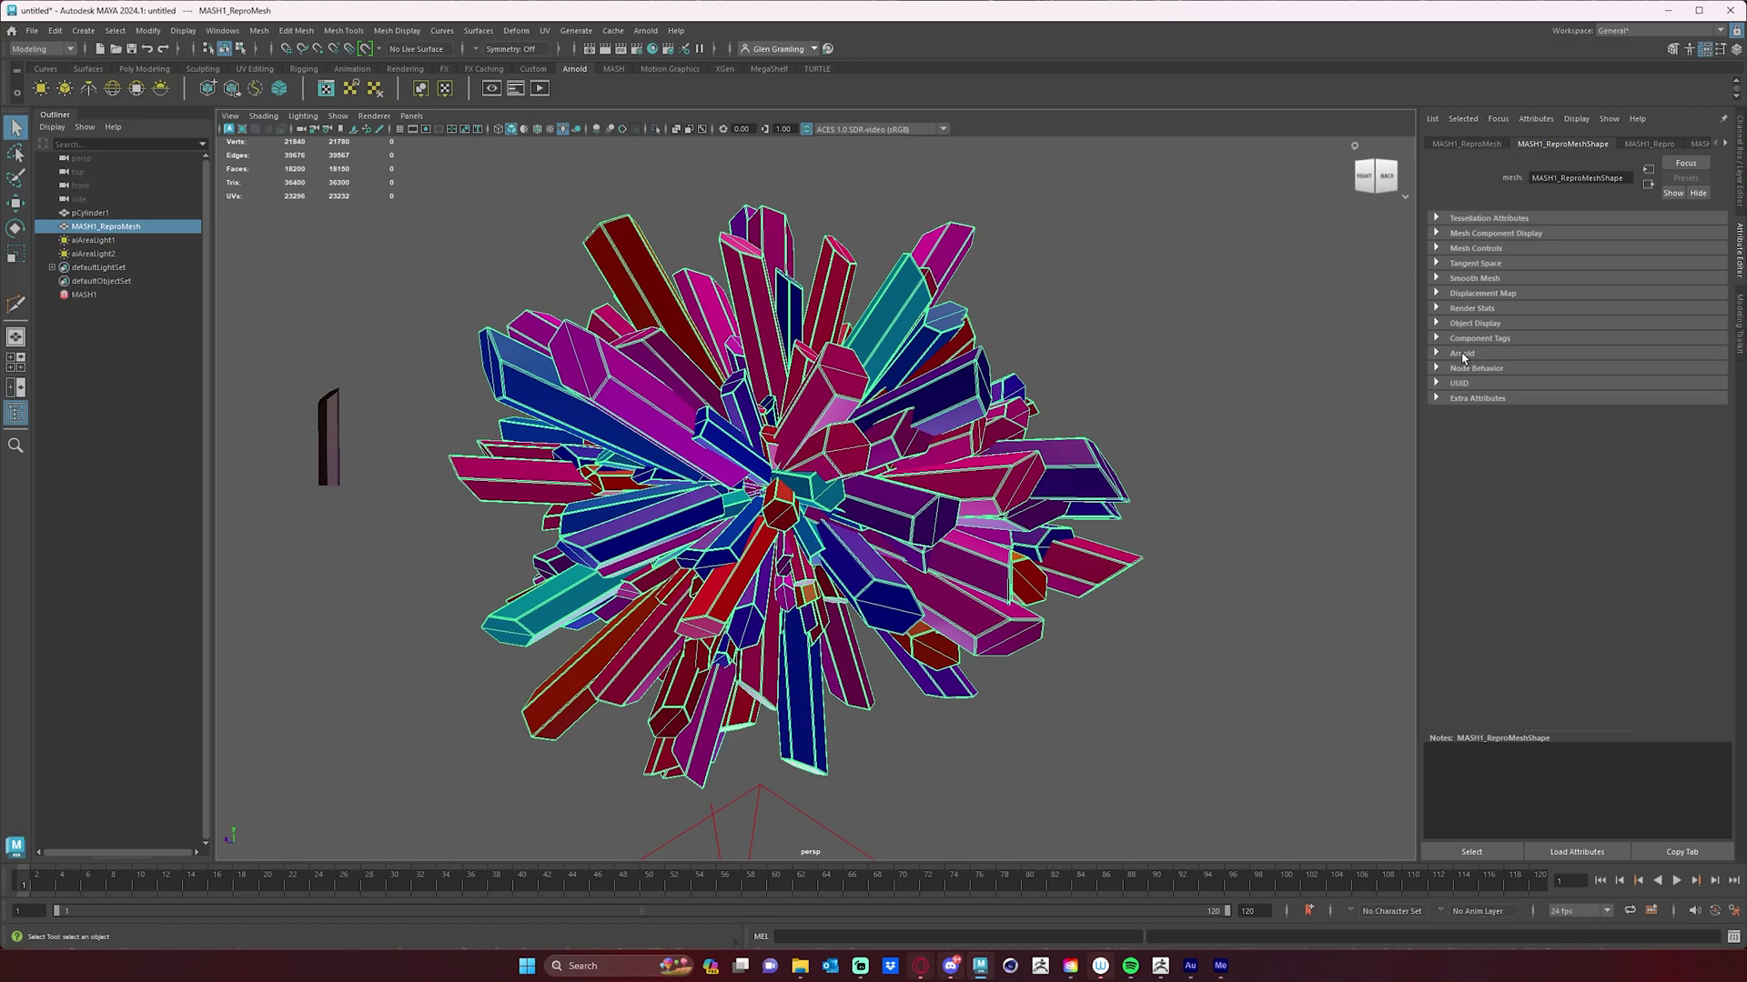
{"action": "left_click", "coordinate": [1462, 354]}
{"action": "scroll", "coordinate": [1478, 464], "scroll_direction": "down", "scroll_amount": 1}
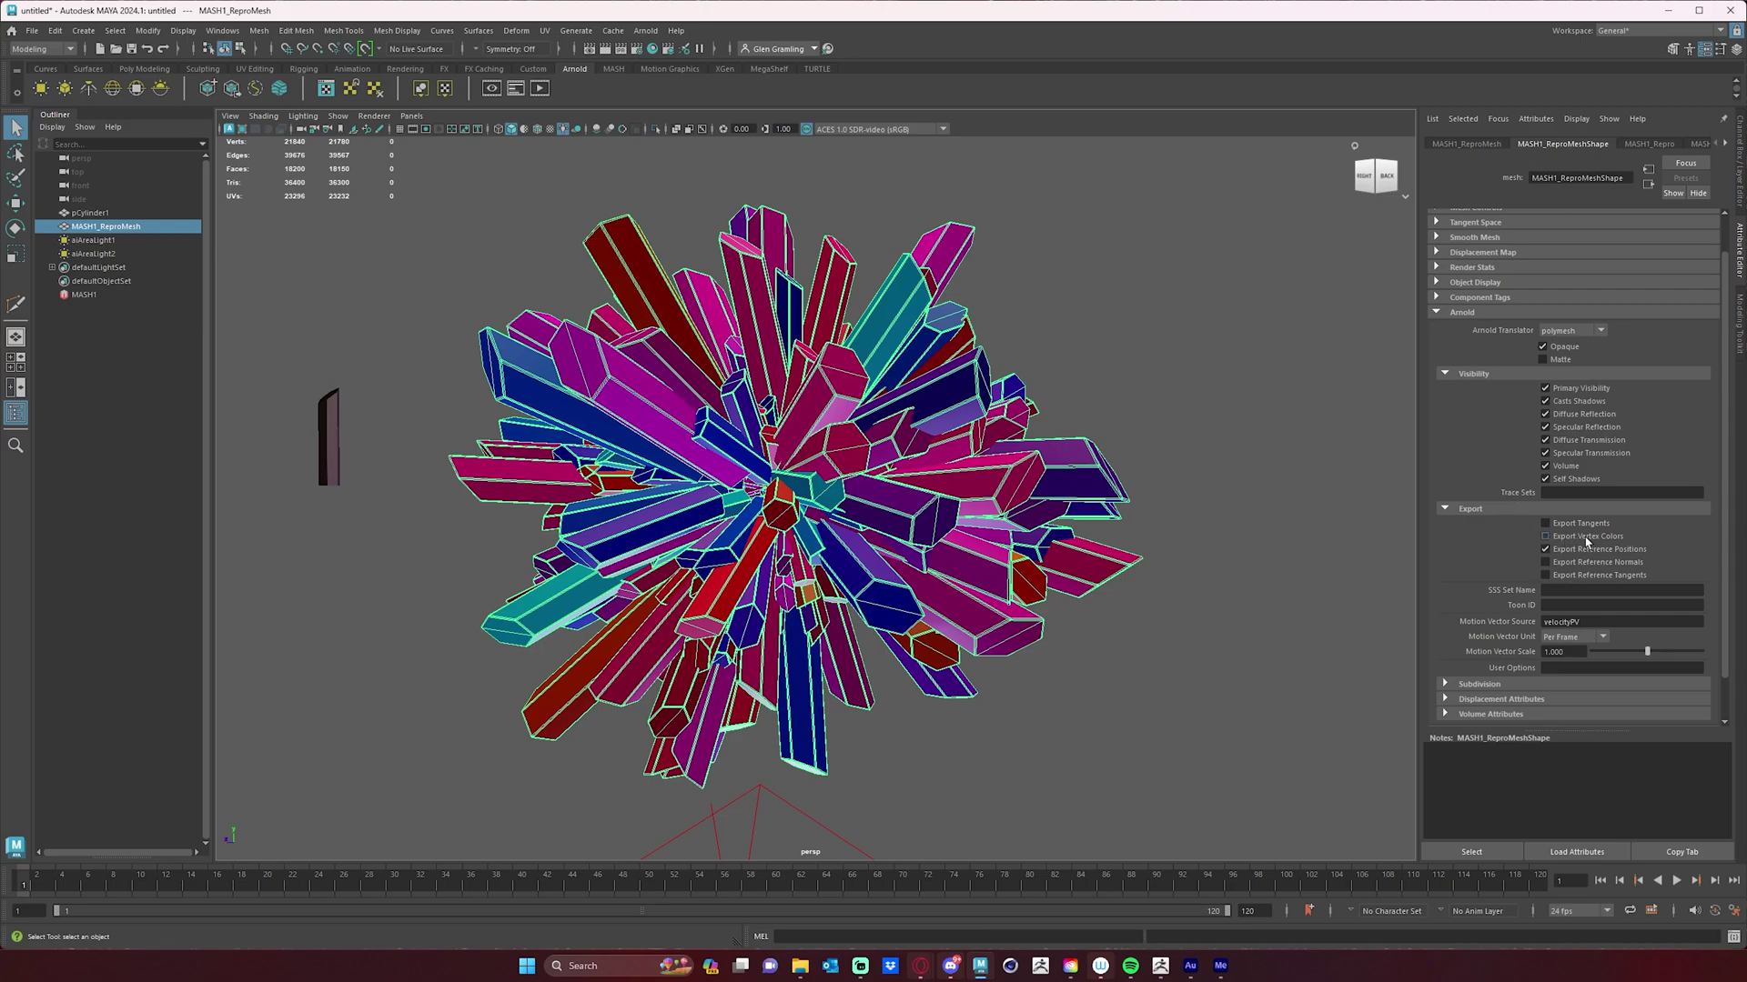
{"action": "left_click", "coordinate": [1618, 541]}
{"action": "scroll", "coordinate": [1666, 491], "scroll_direction": "up", "scroll_amount": 1}
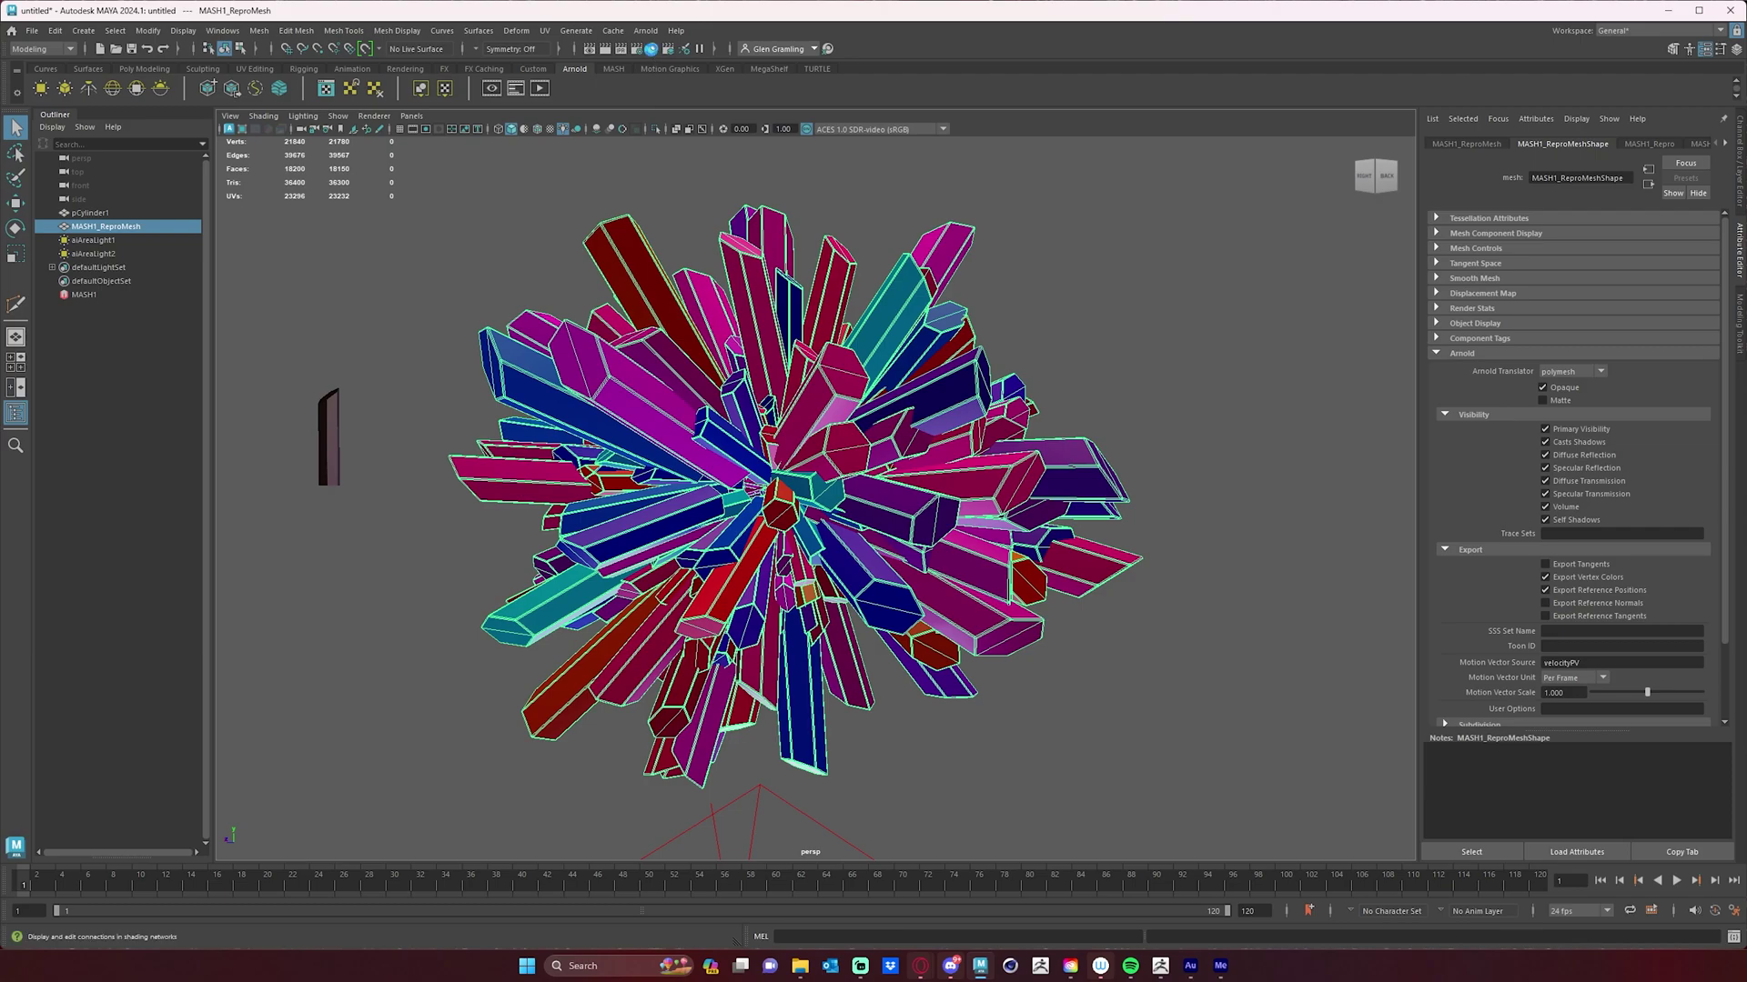
- Open the Hypershade and lay out standardSurface2 with its standardSurface2SG shading group in the node graph
{"action": "left_click", "coordinate": [651, 48]}
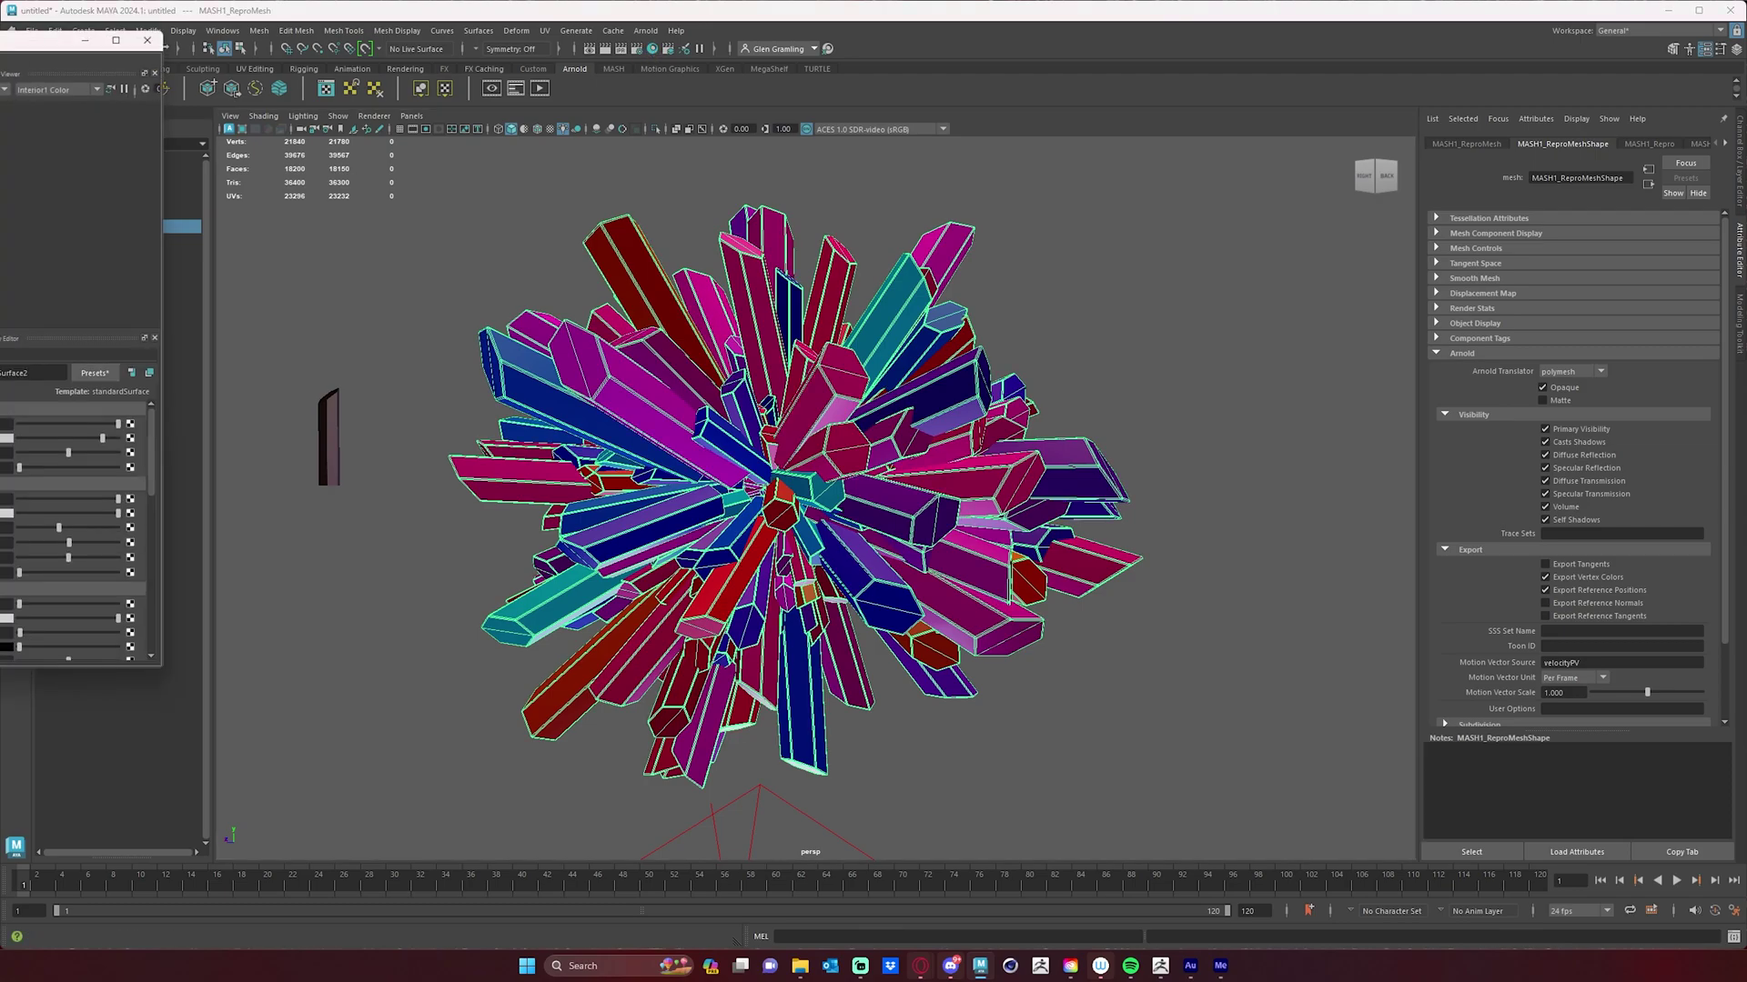
{"action": "left_click_drag", "start_coordinate": [36, 40], "coordinate": [920, 130]}
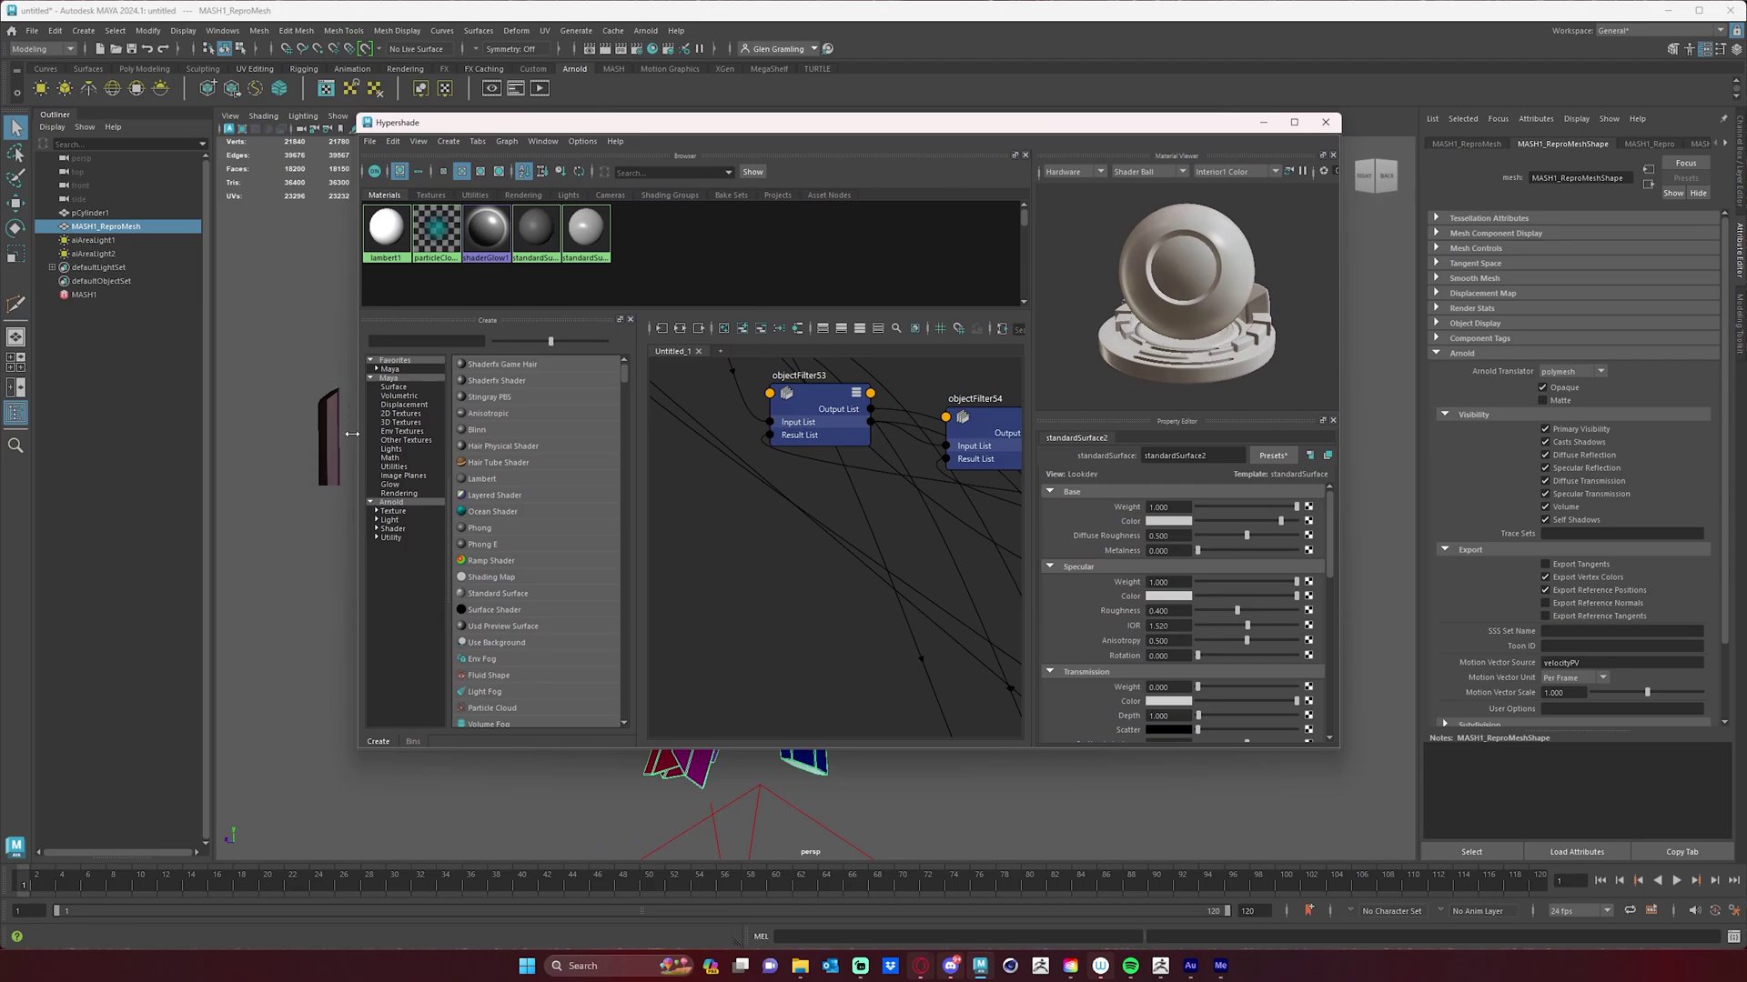
{"action": "left_click", "coordinate": [597, 237]}
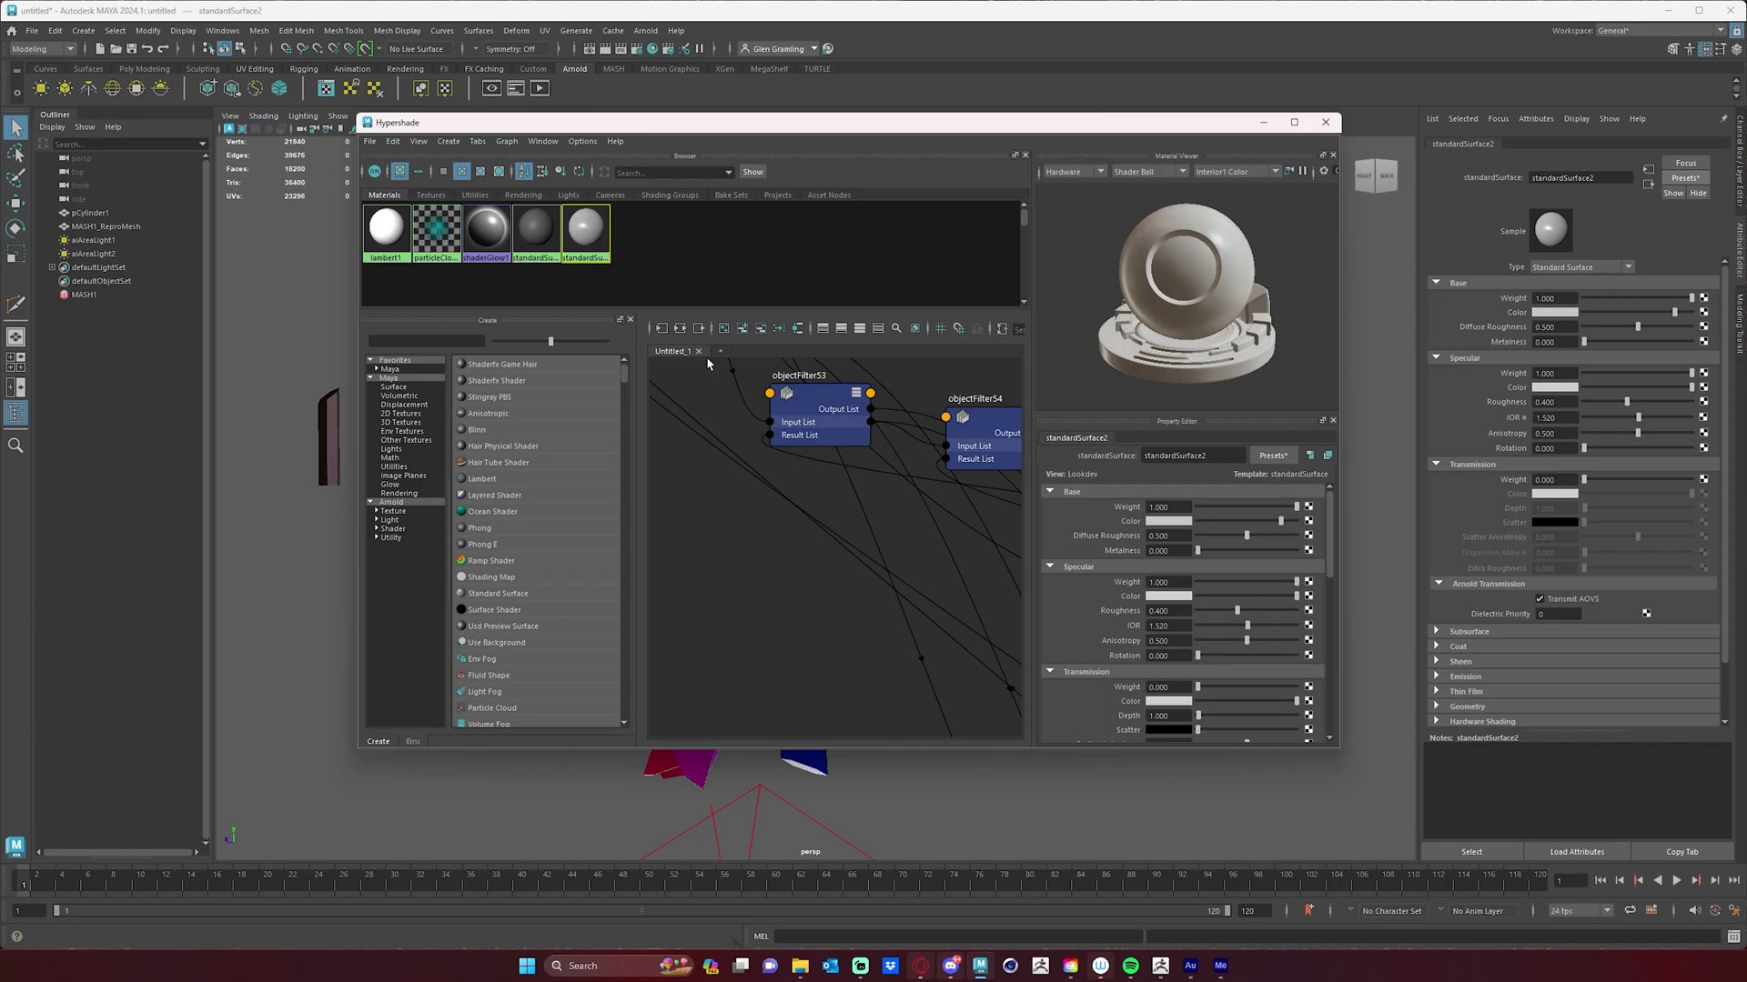
{"action": "left_click", "coordinate": [680, 328]}
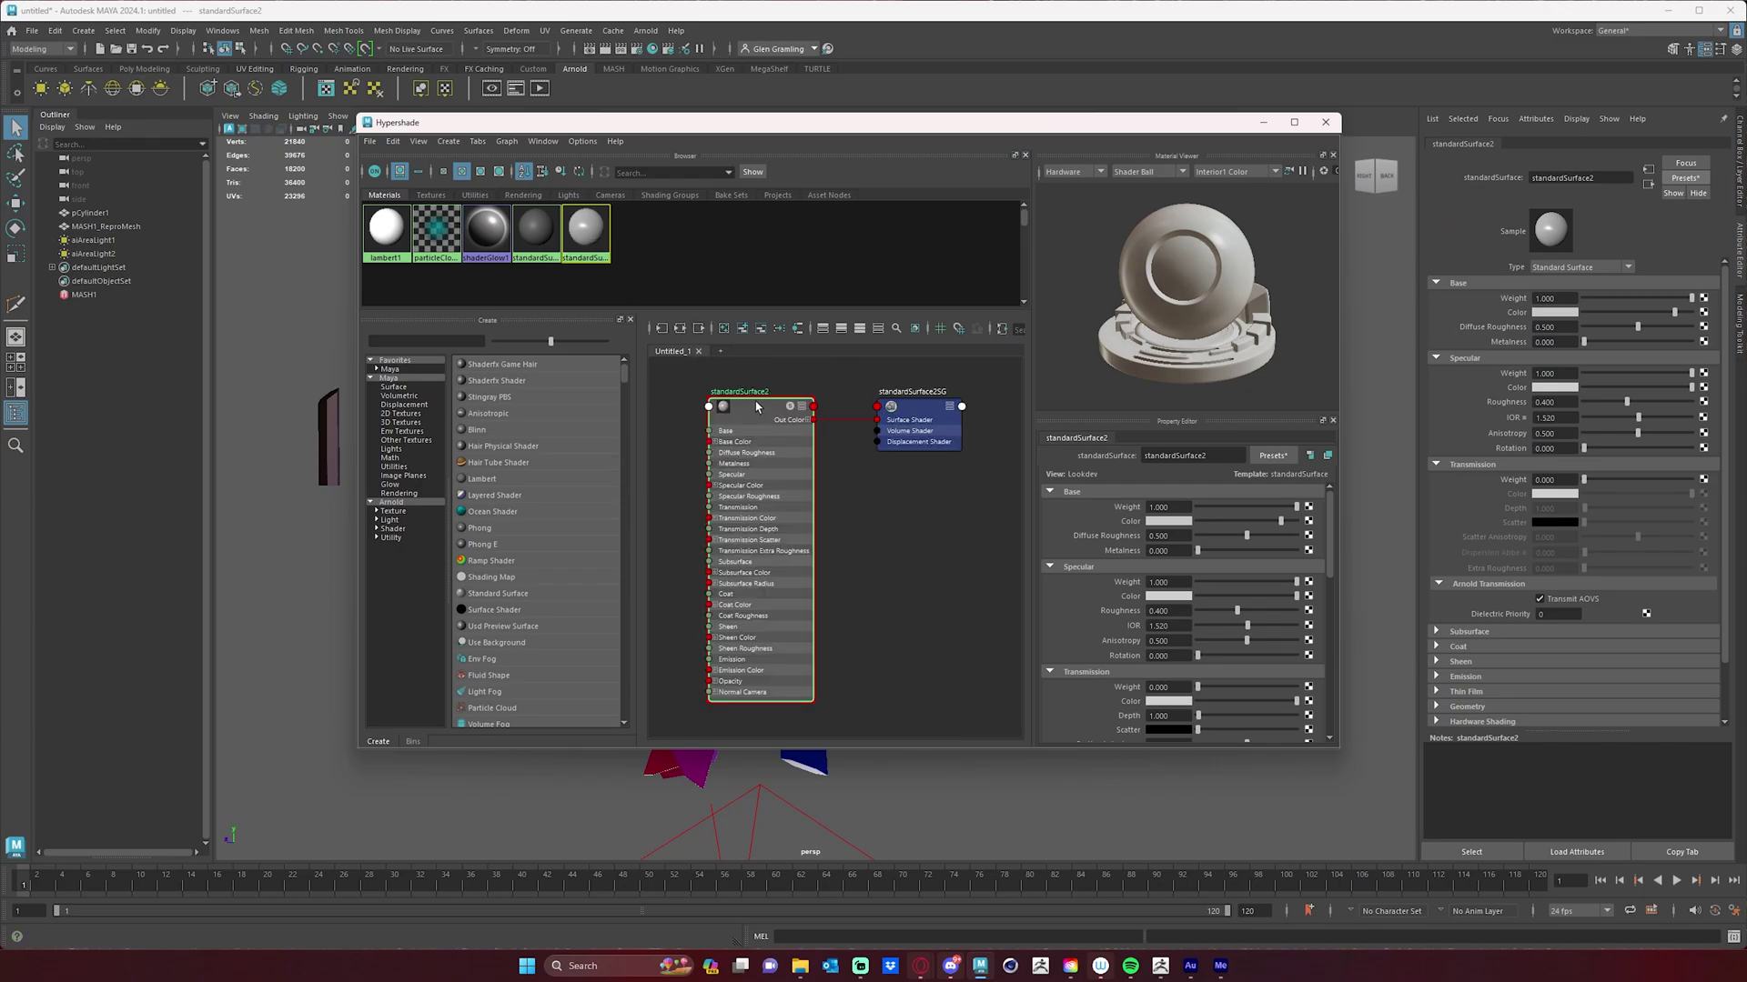
{"action": "left_click_drag", "start_coordinate": [759, 408], "coordinate": [821, 420]}
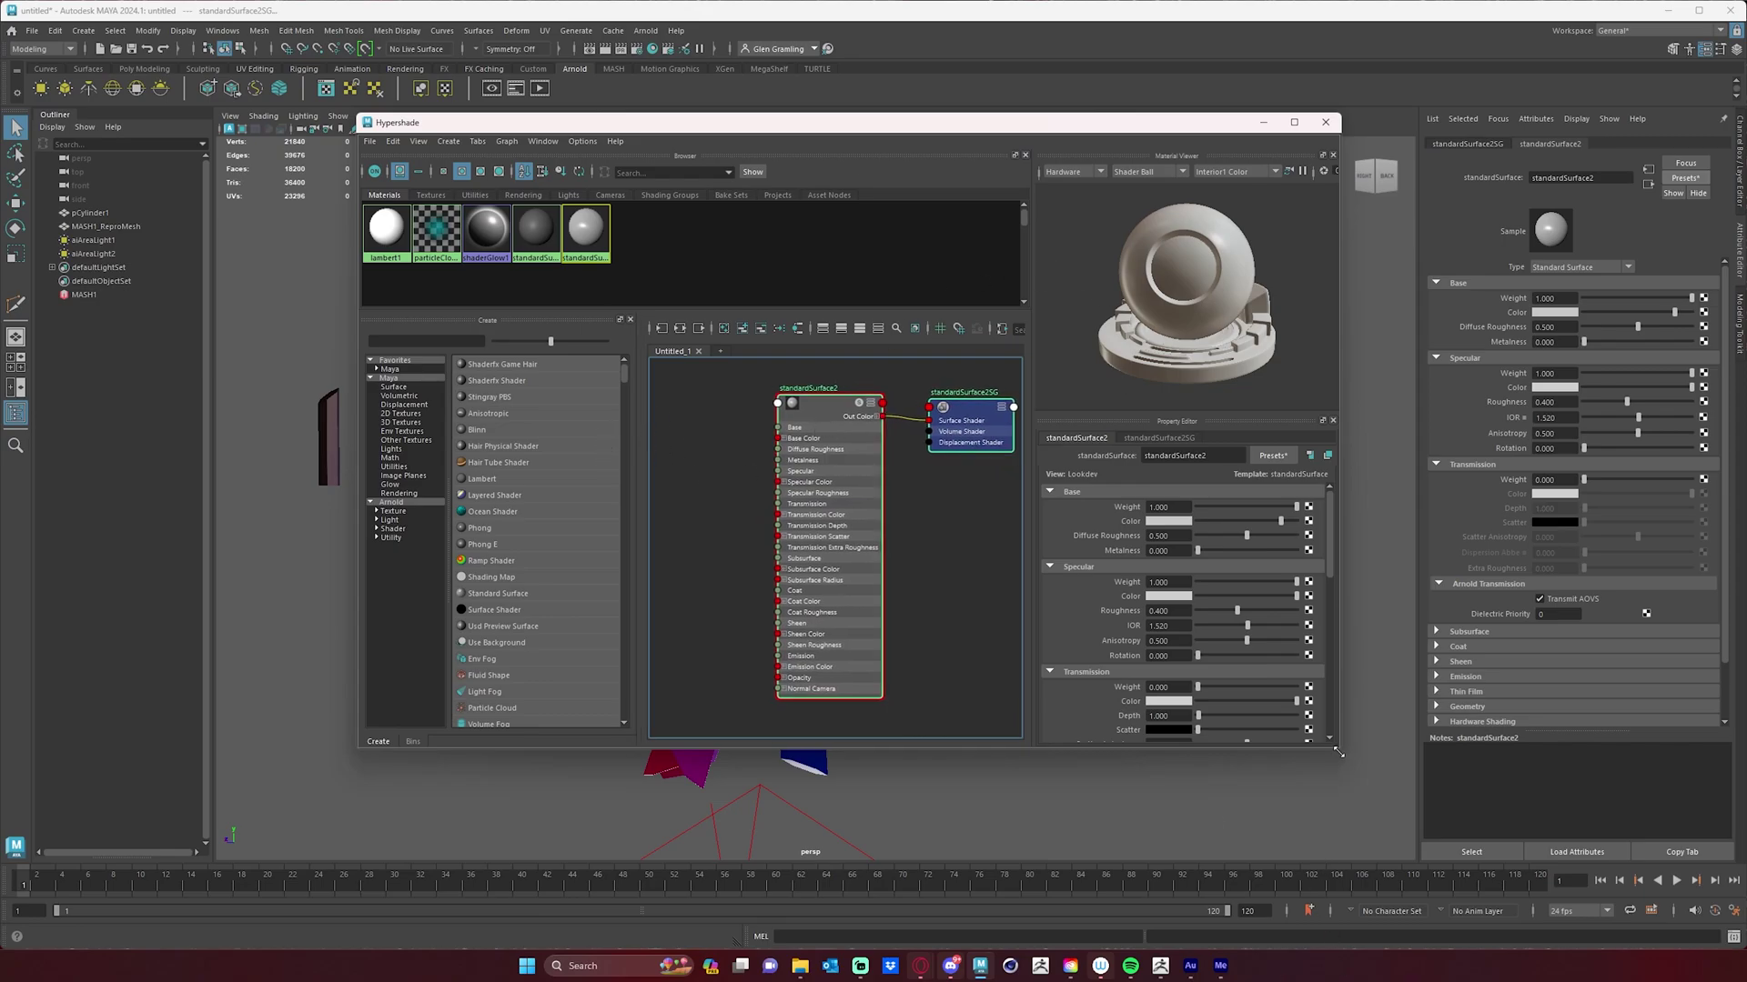
{"action": "left_click_drag", "start_coordinate": [1339, 749], "coordinate": [1489, 871]}
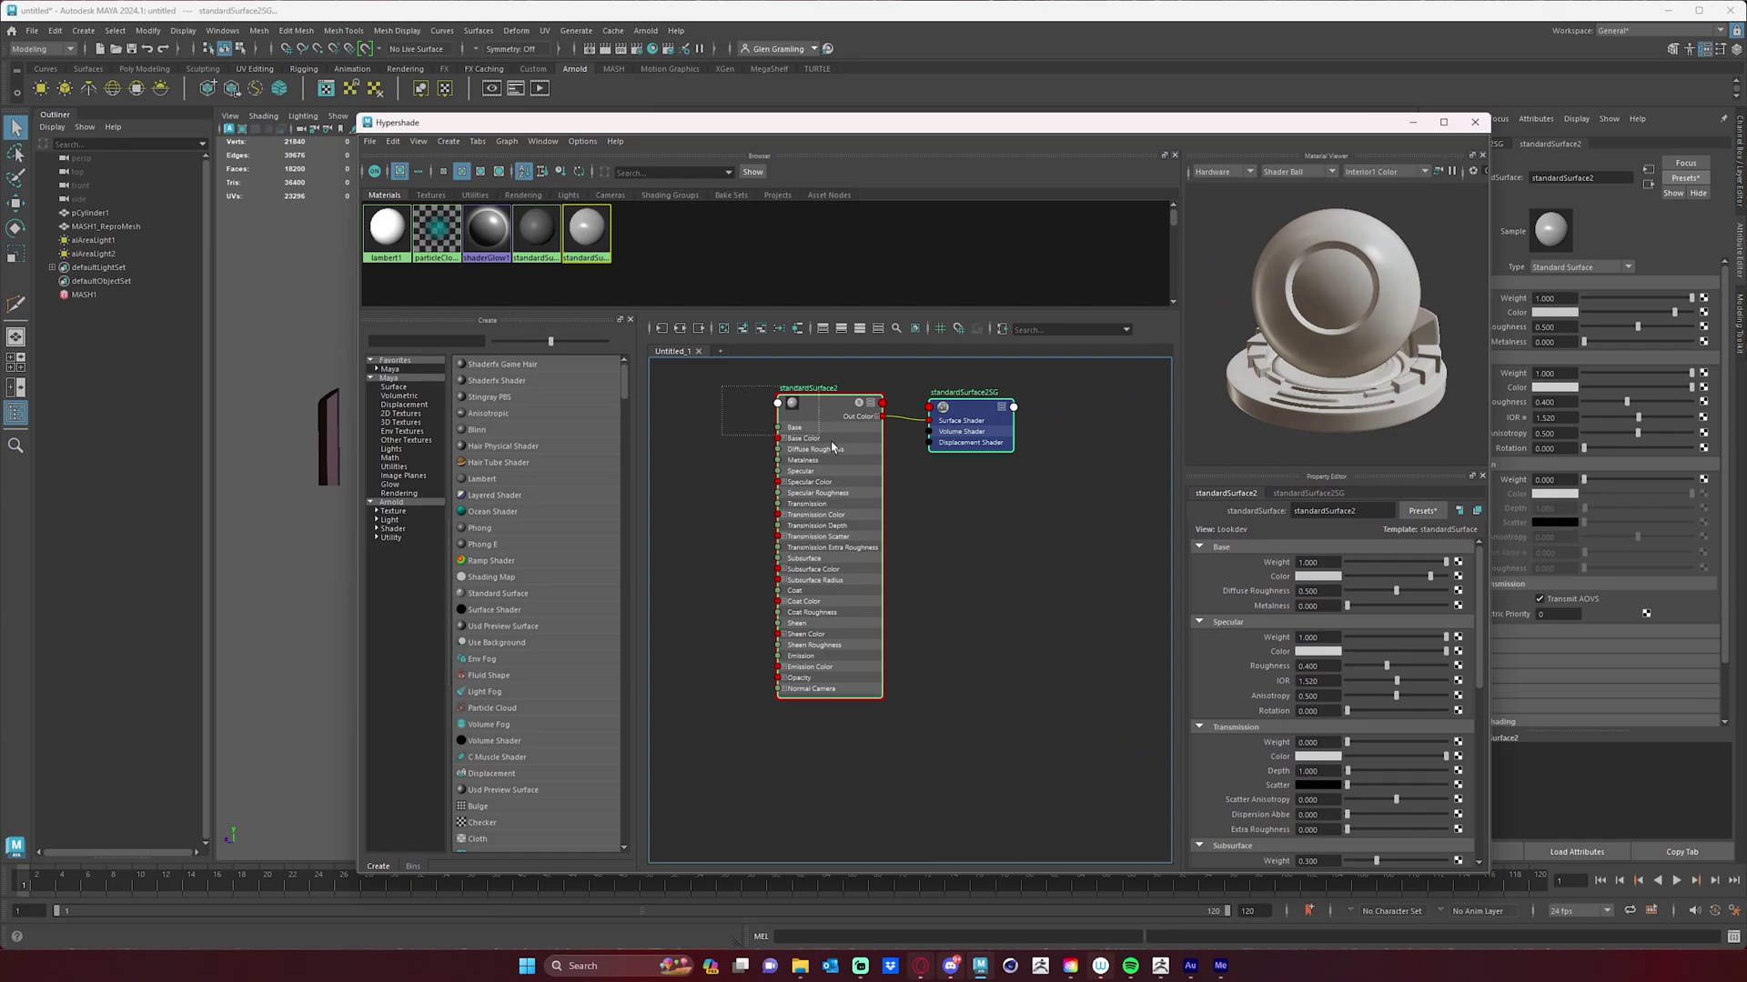
{"action": "left_click_drag", "start_coordinate": [835, 499], "coordinate": [949, 515]}
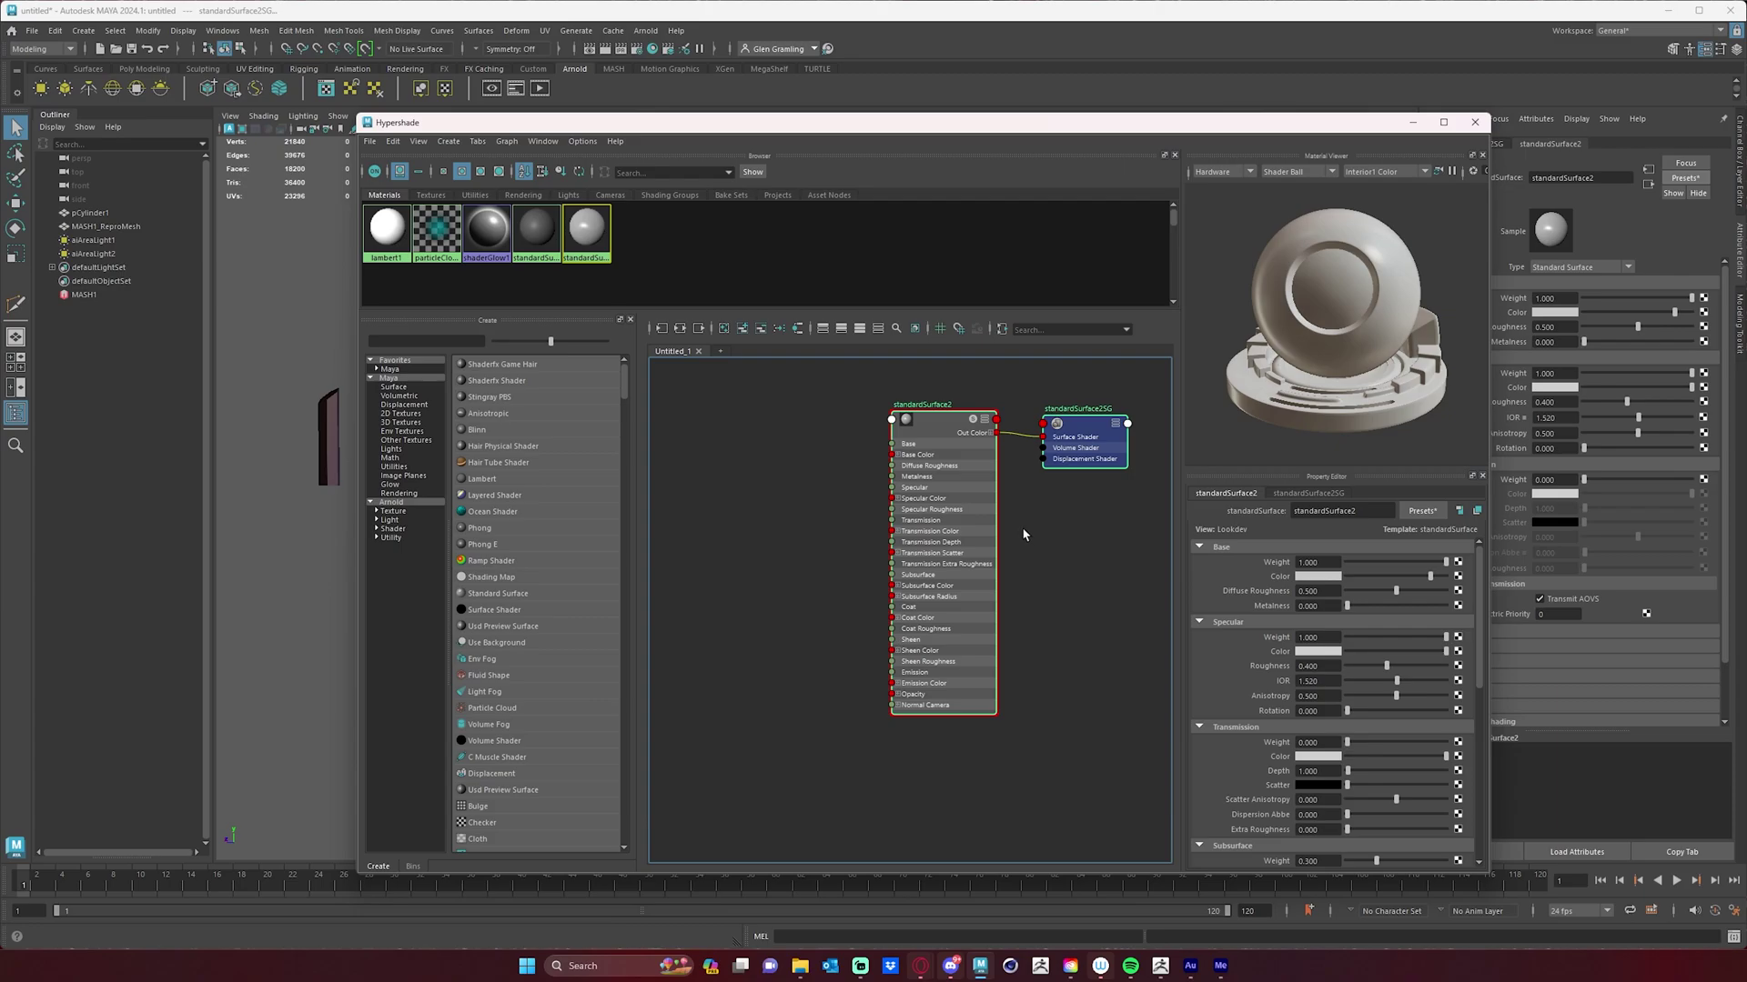
{"action": "left_click", "coordinate": [774, 469]}
- Create an aiUserDataColor1 node and connect it to standardSurface2's Base Color
{"action": "middle_click_drag", "start_coordinate": [916, 477], "coordinate": [774, 469]}
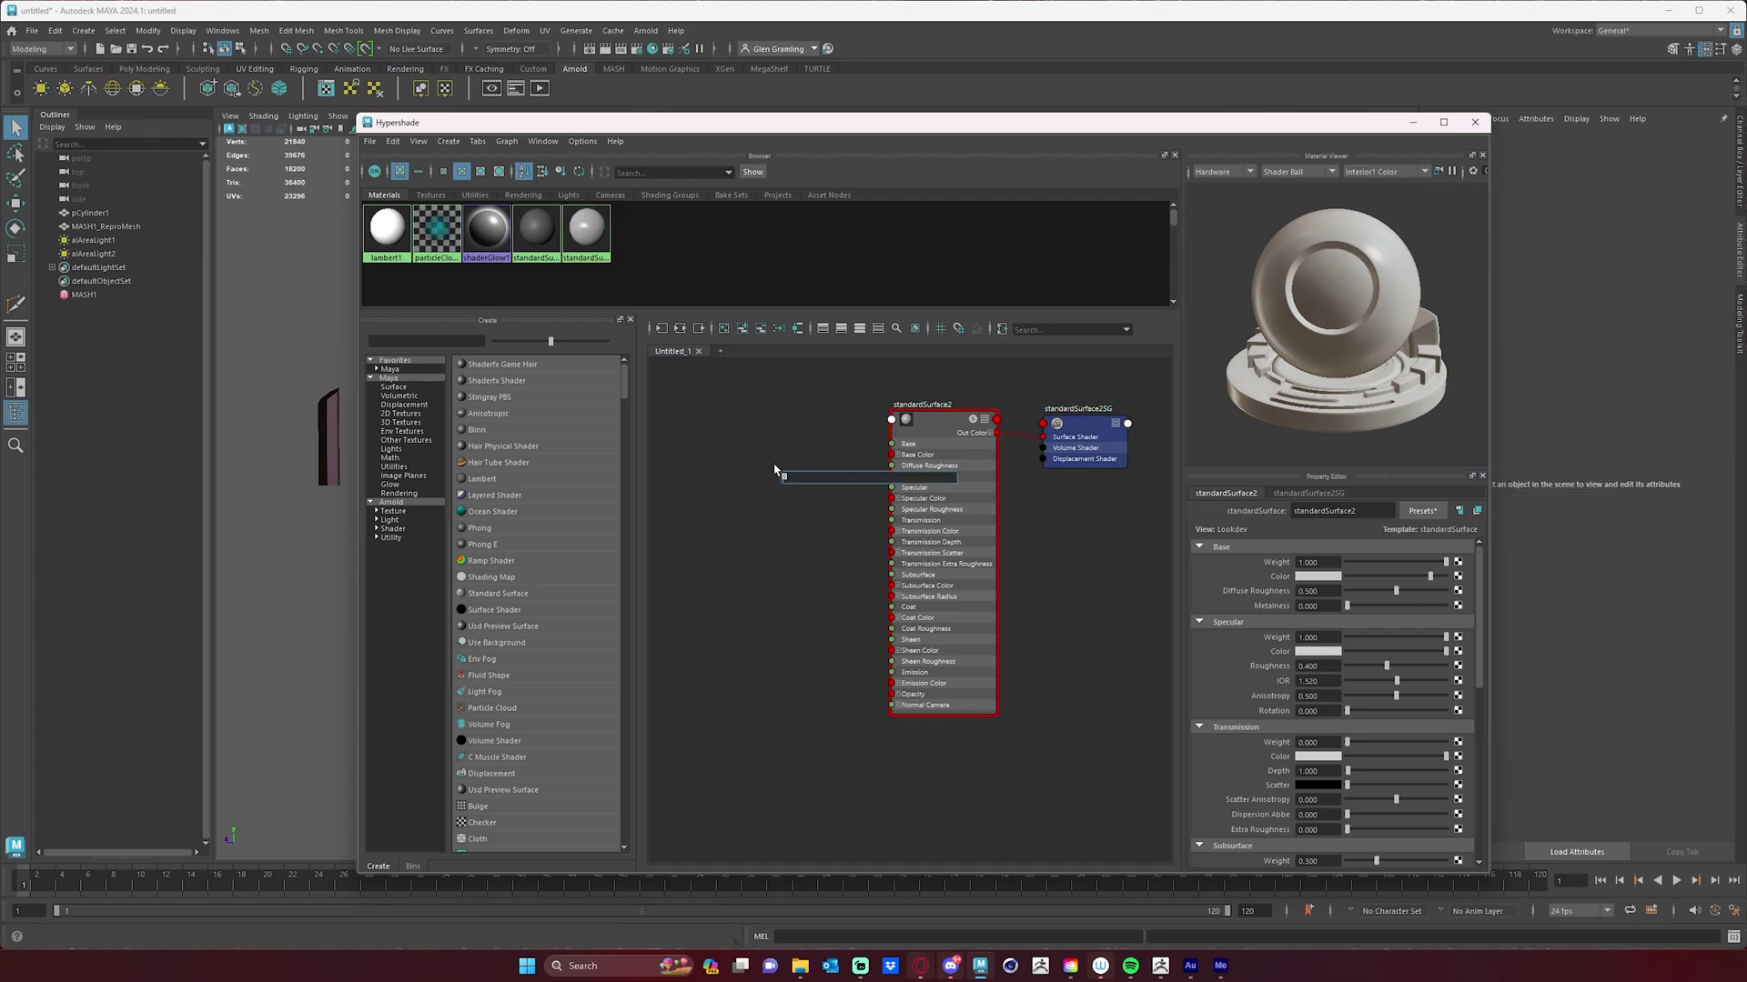
{"action": "type", "text": "user"}
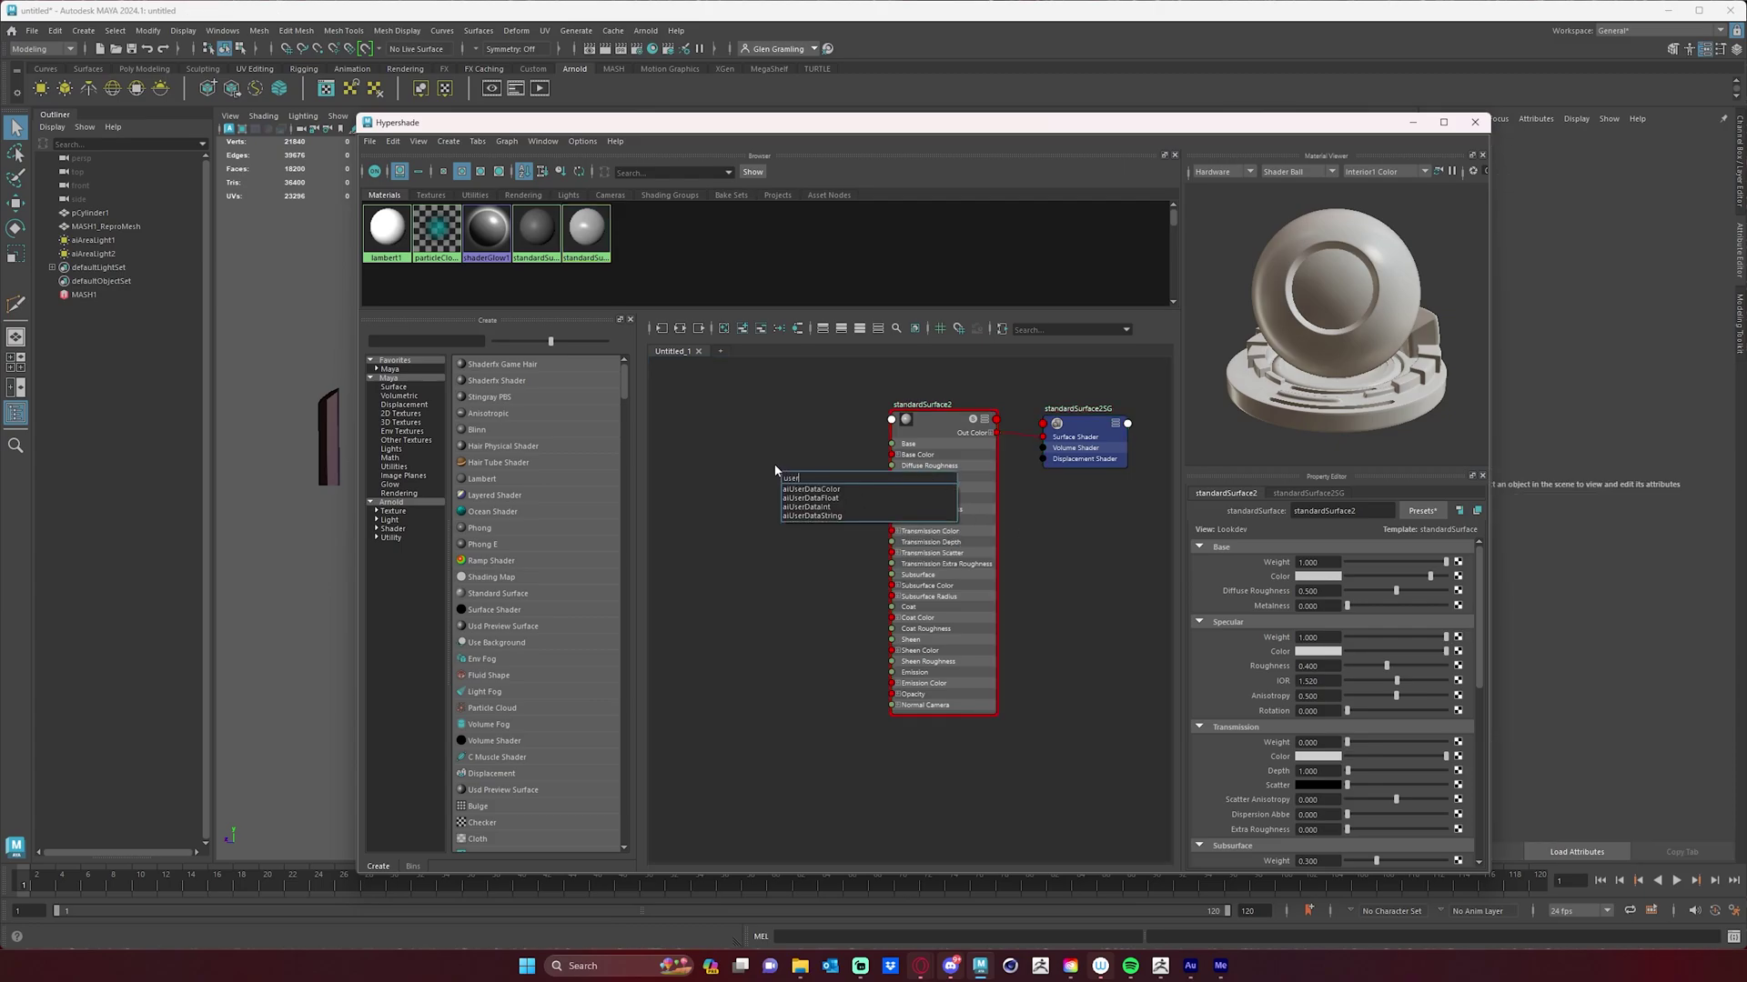
{"action": "left_click", "coordinate": [836, 490]}
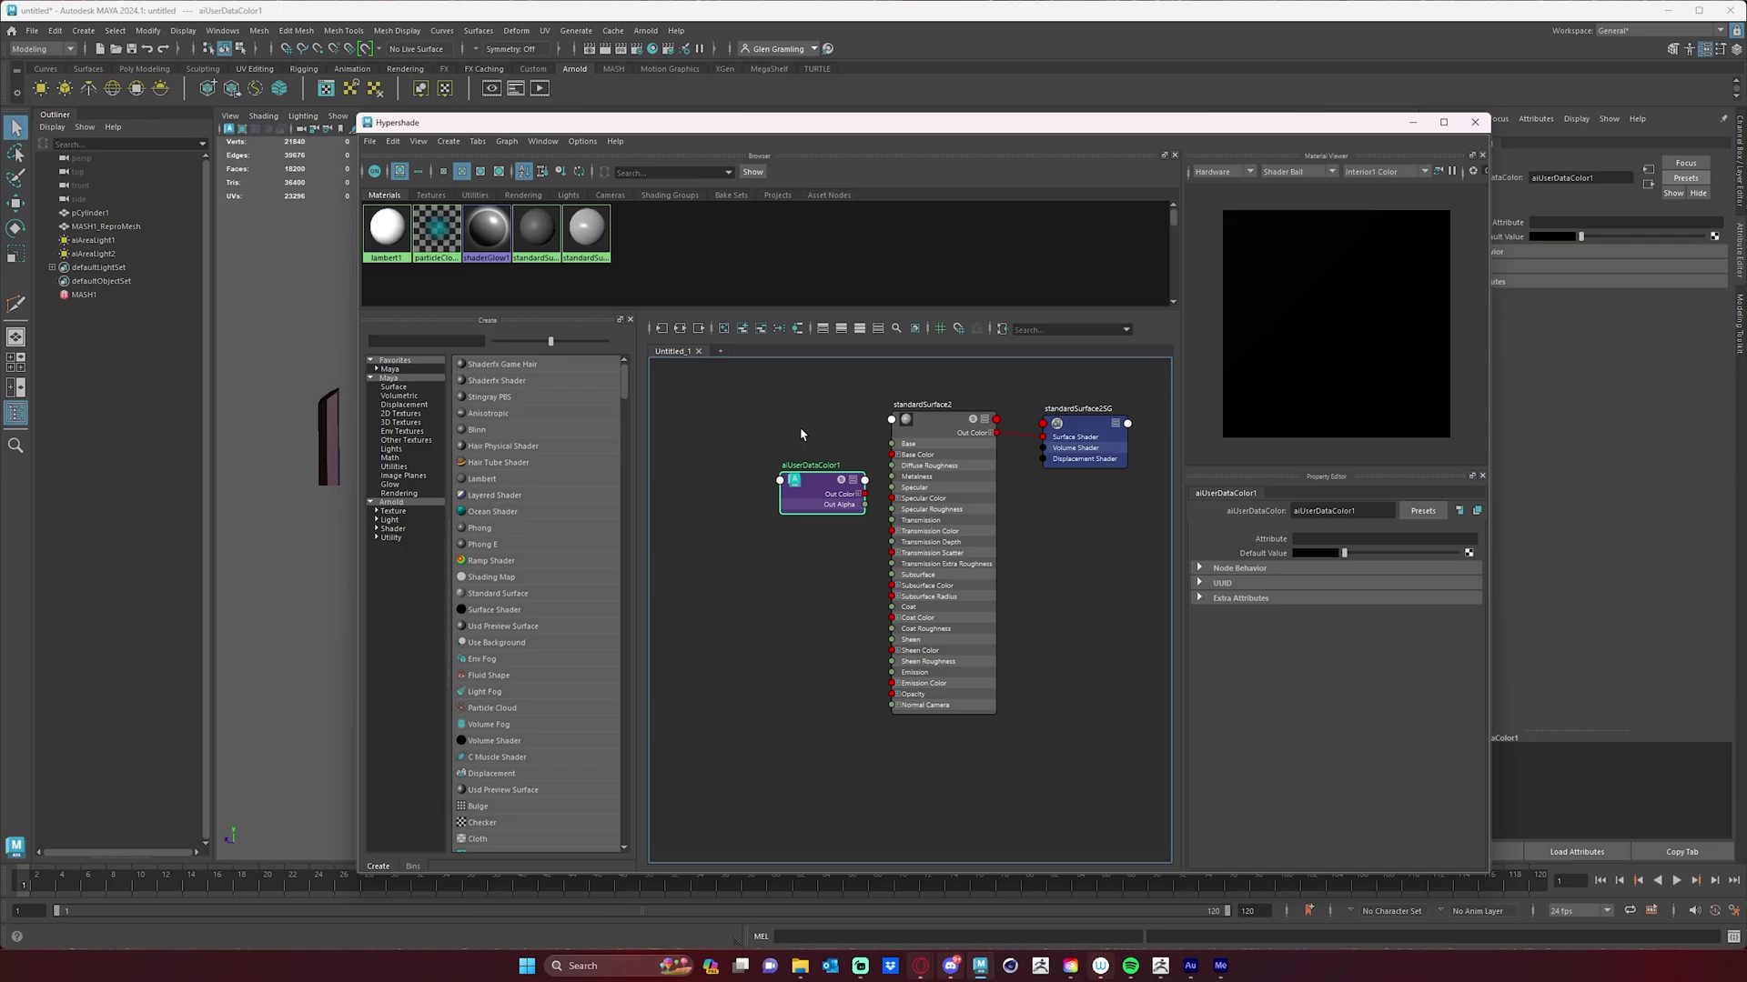
{"action": "left_click_drag", "start_coordinate": [806, 495], "coordinate": [759, 459]}
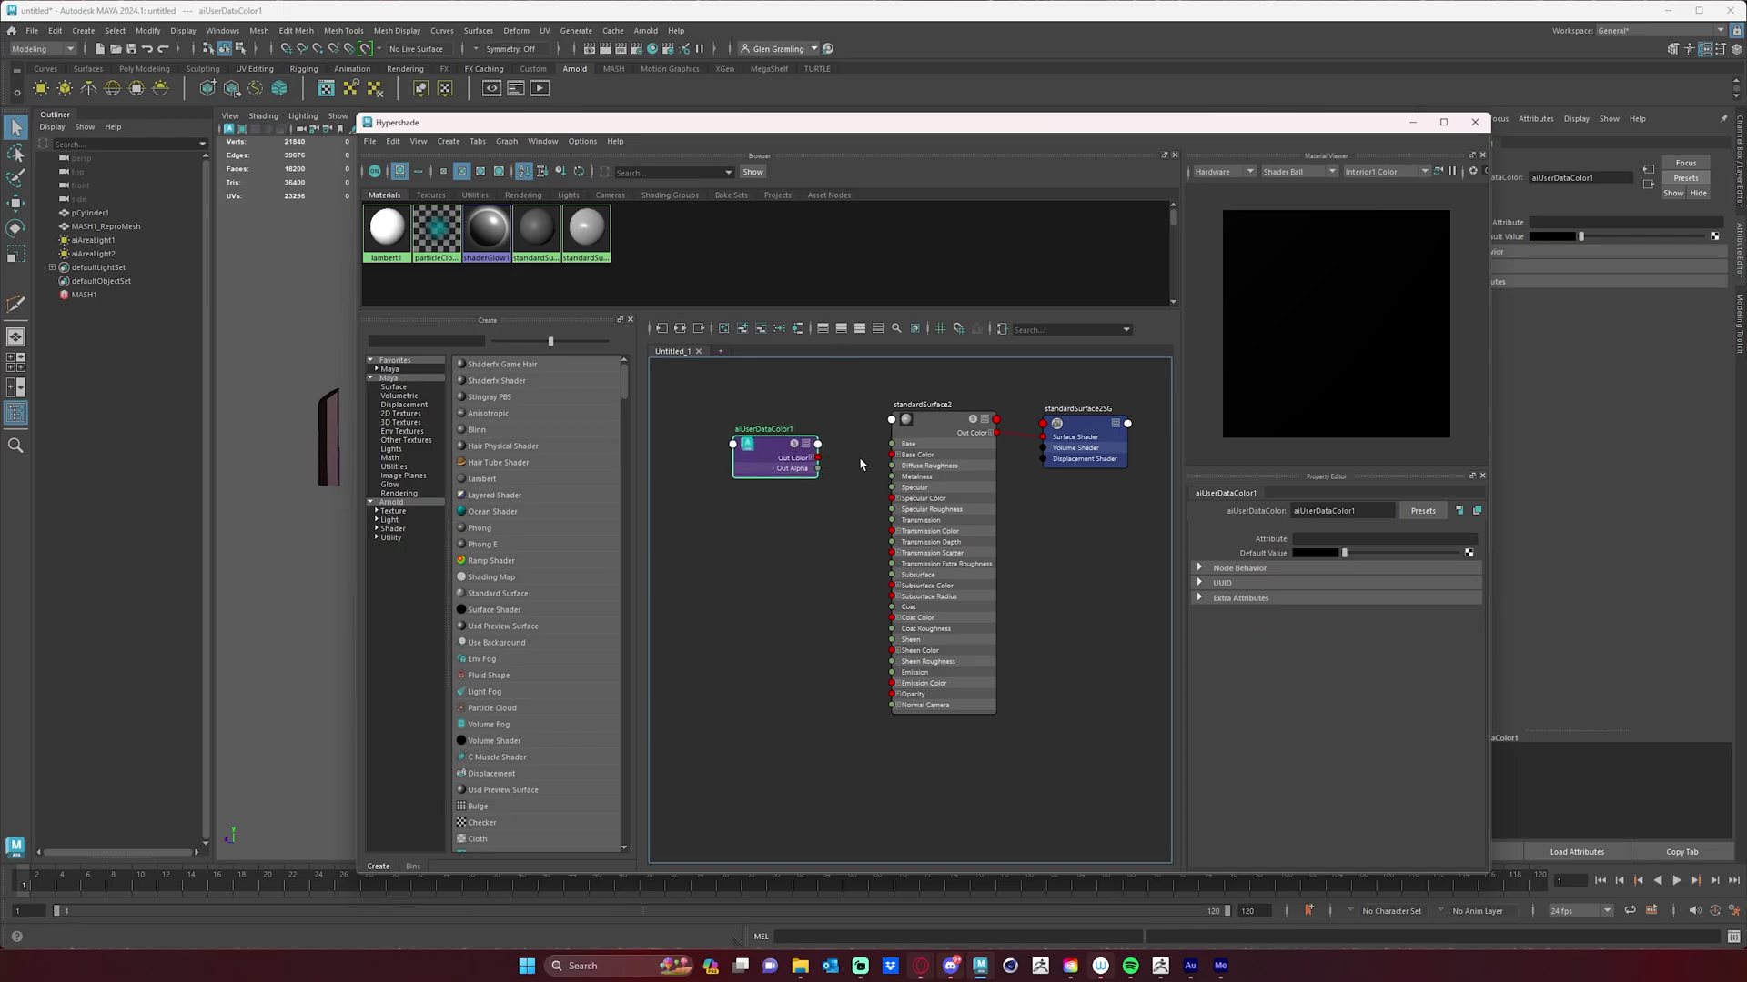
{"action": "left_click_drag", "start_coordinate": [818, 457], "coordinate": [892, 455]}
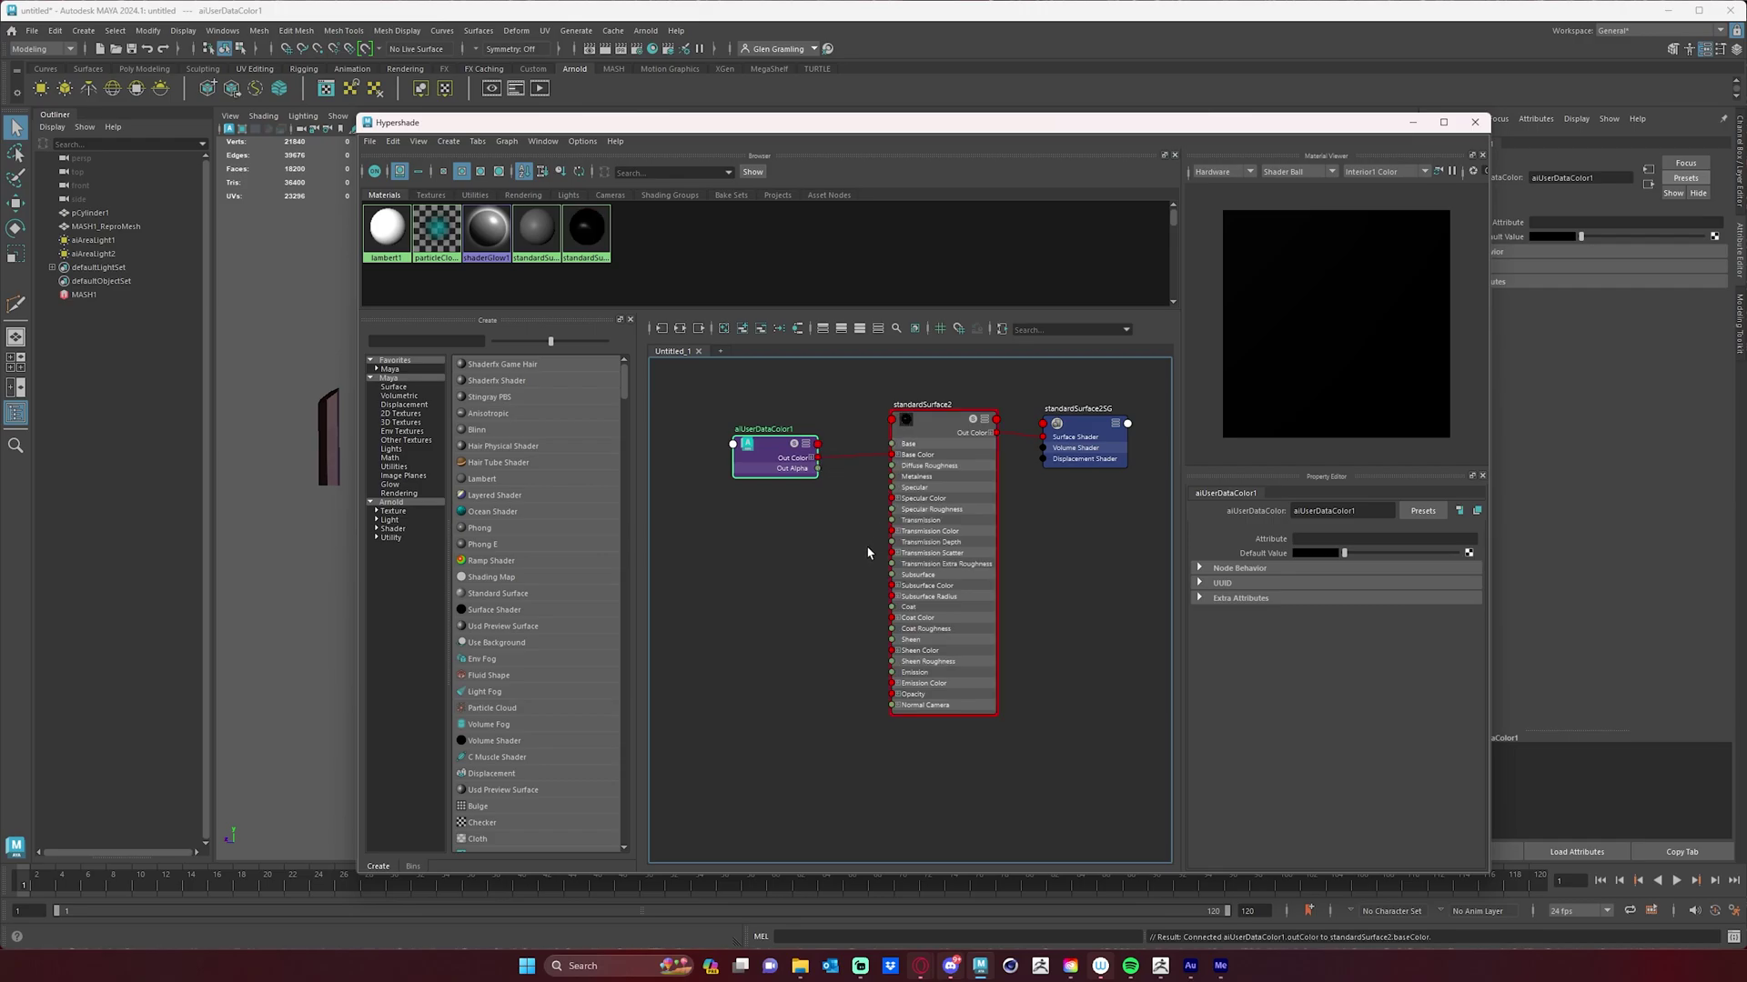
- Set aiUserDataColor1's Attribute to colorSet
{"action": "left_click", "coordinate": [1344, 538]}
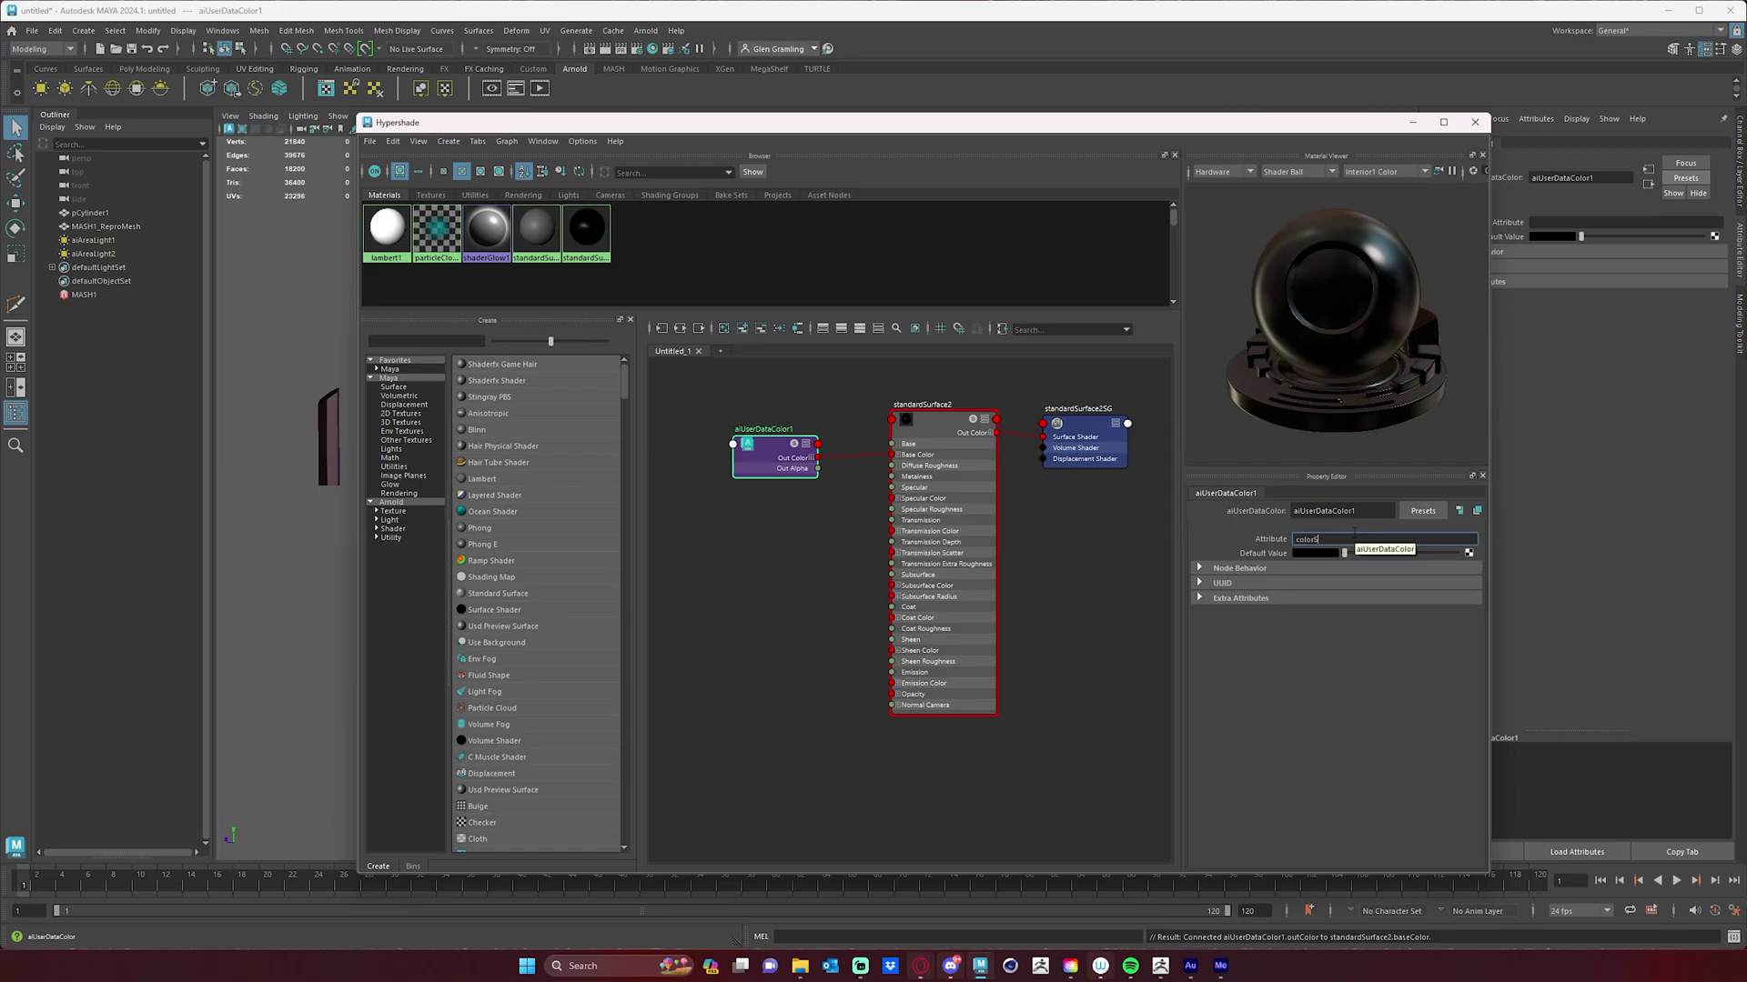
{"action": "key", "text": "Return"}
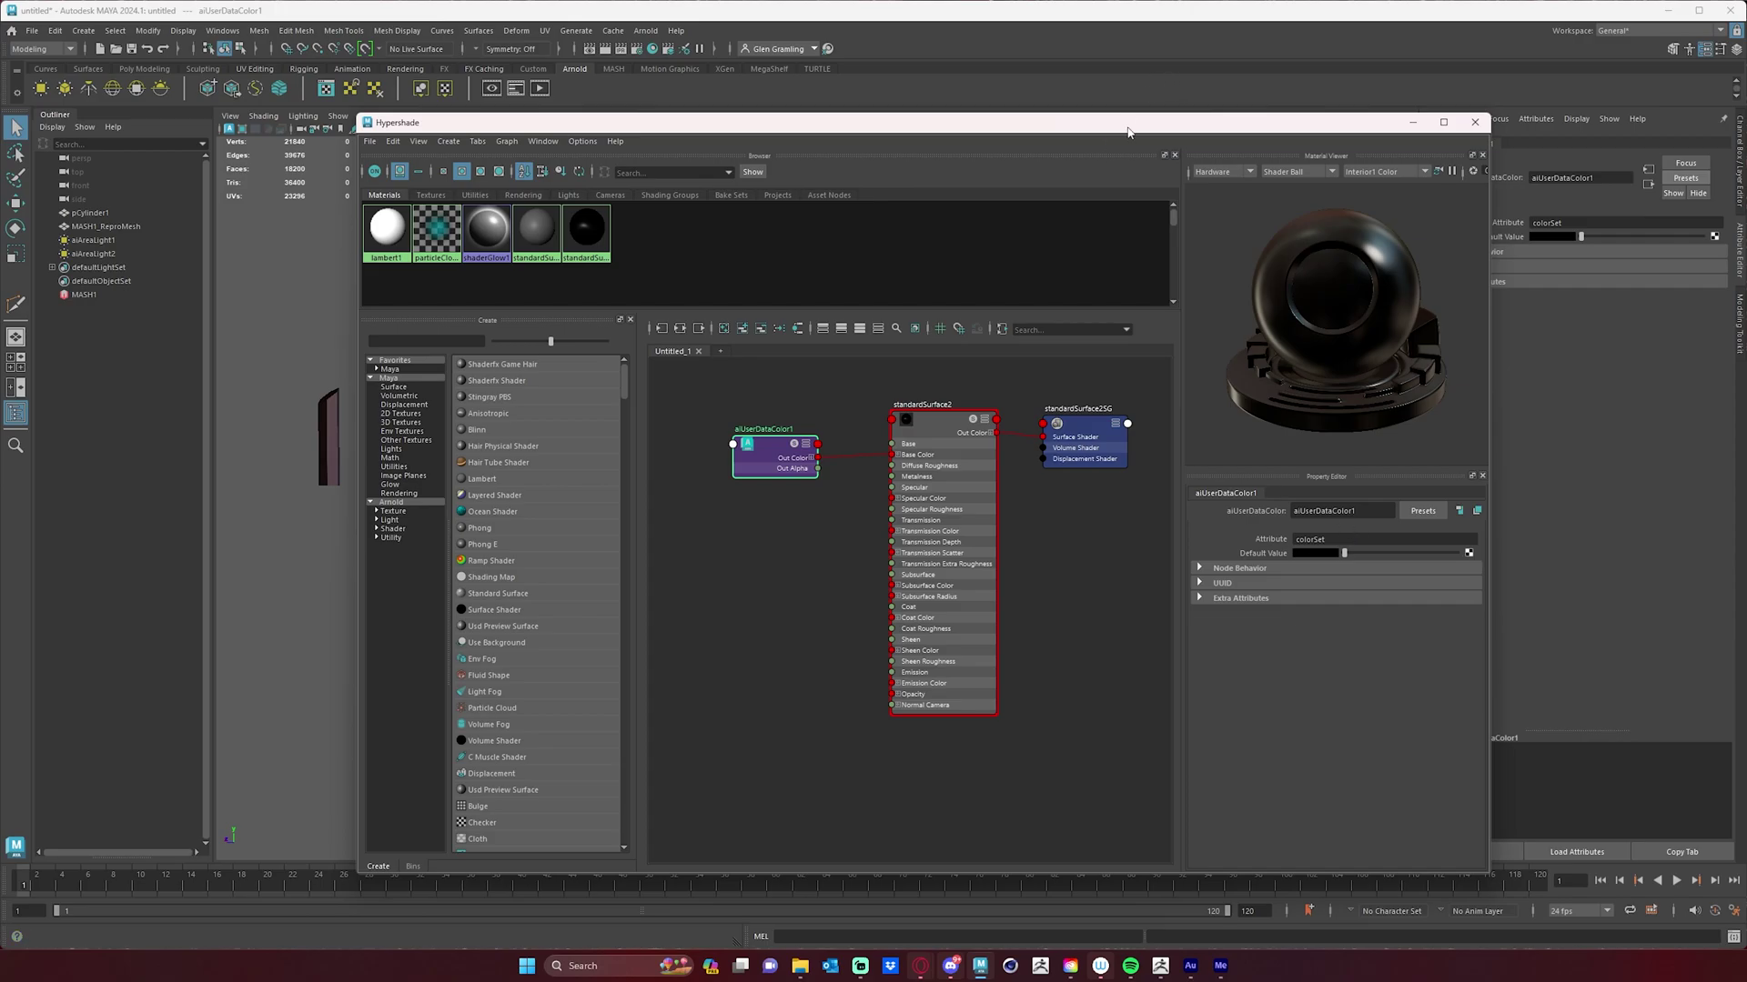
{"action": "left_click_drag", "start_coordinate": [1128, 131], "coordinate": [941, 141]}
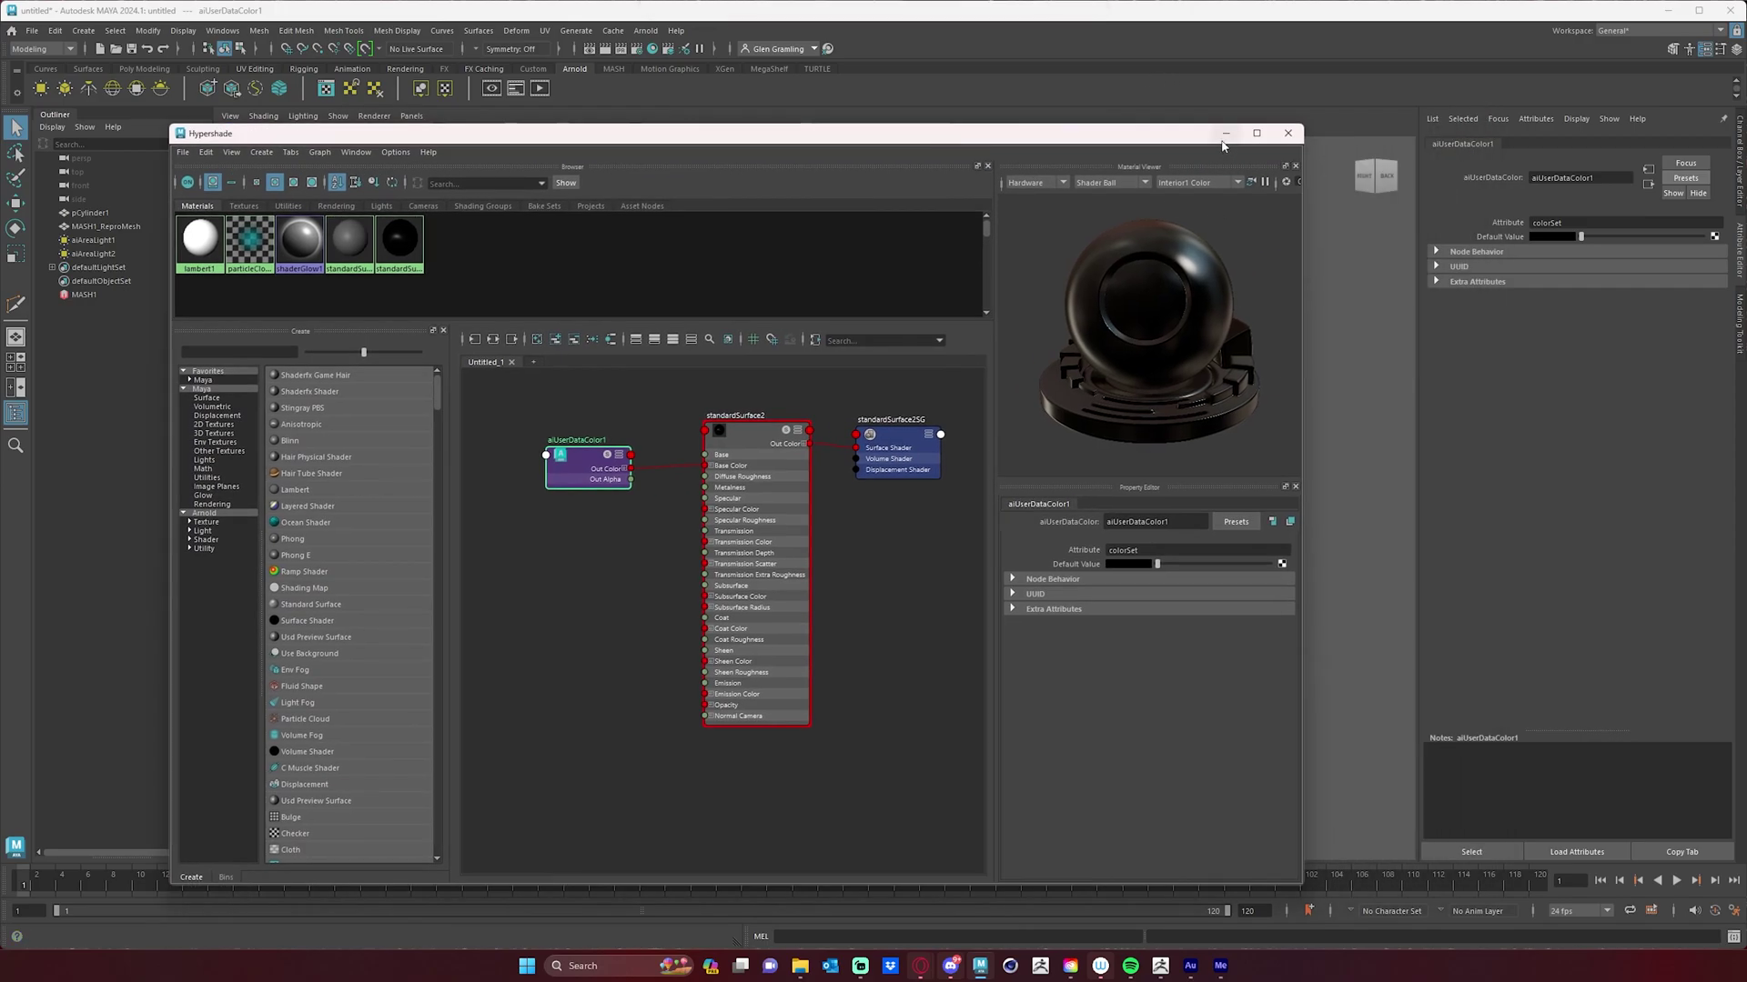
{"action": "left_click", "coordinate": [1224, 136]}
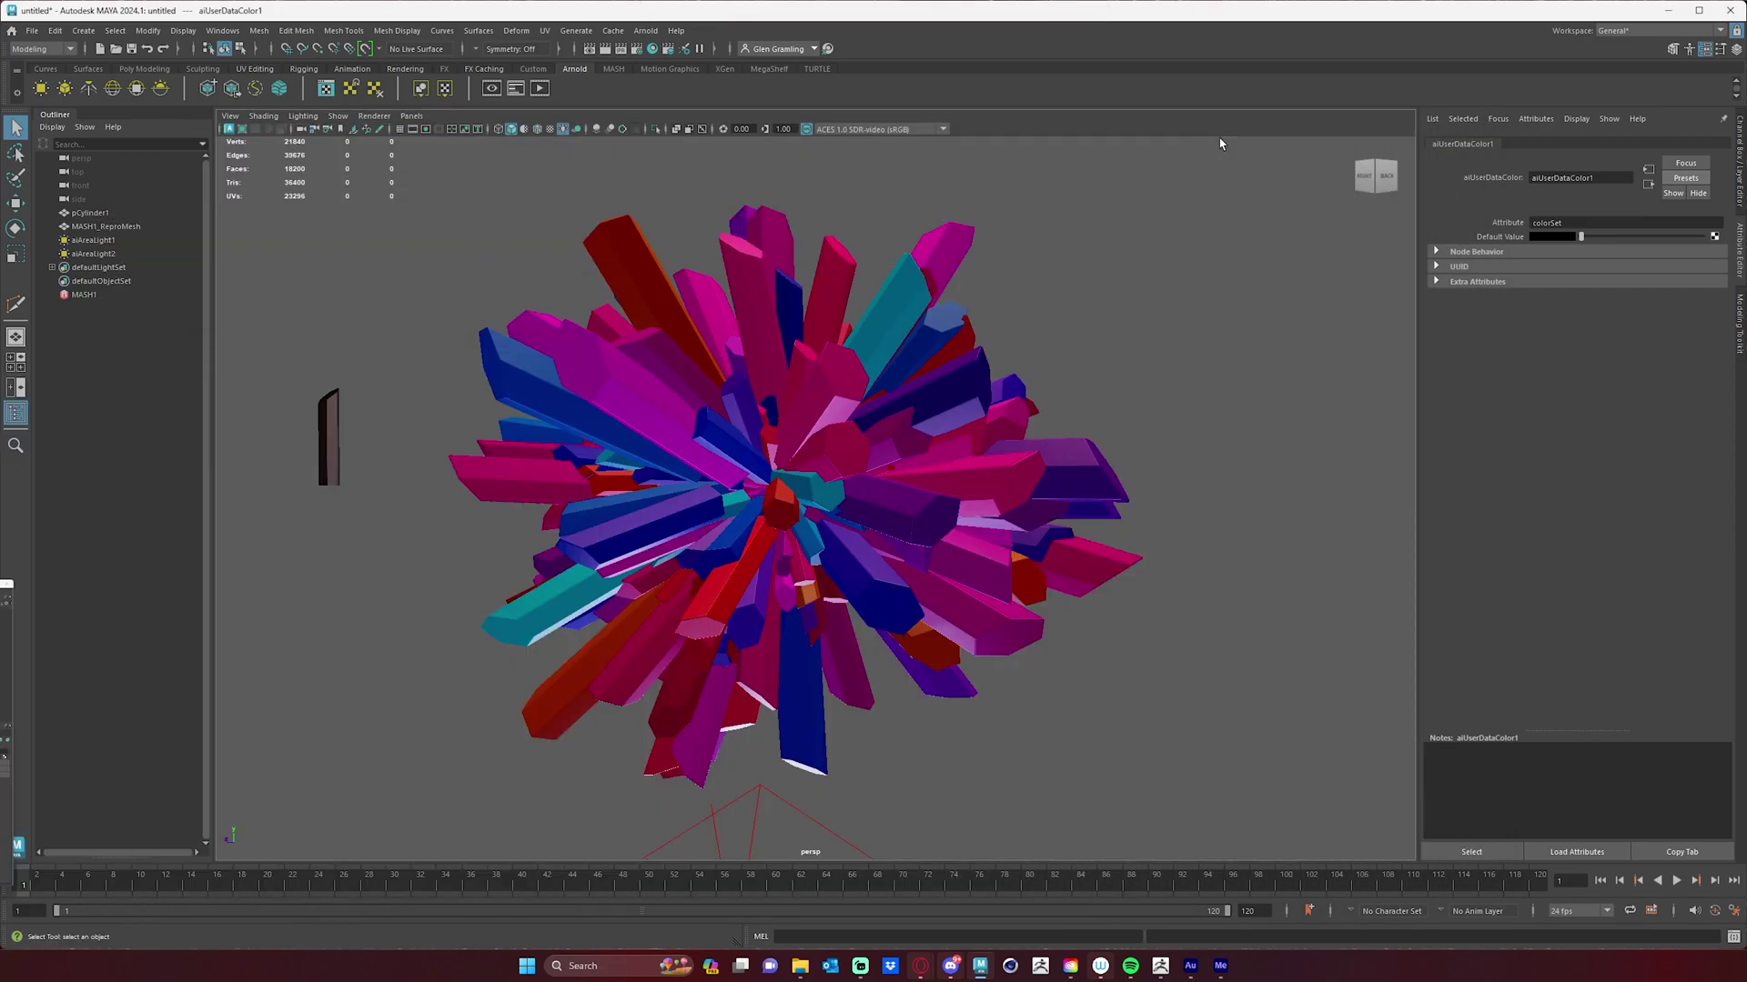
{"action": "left_click", "coordinate": [230, 129]}
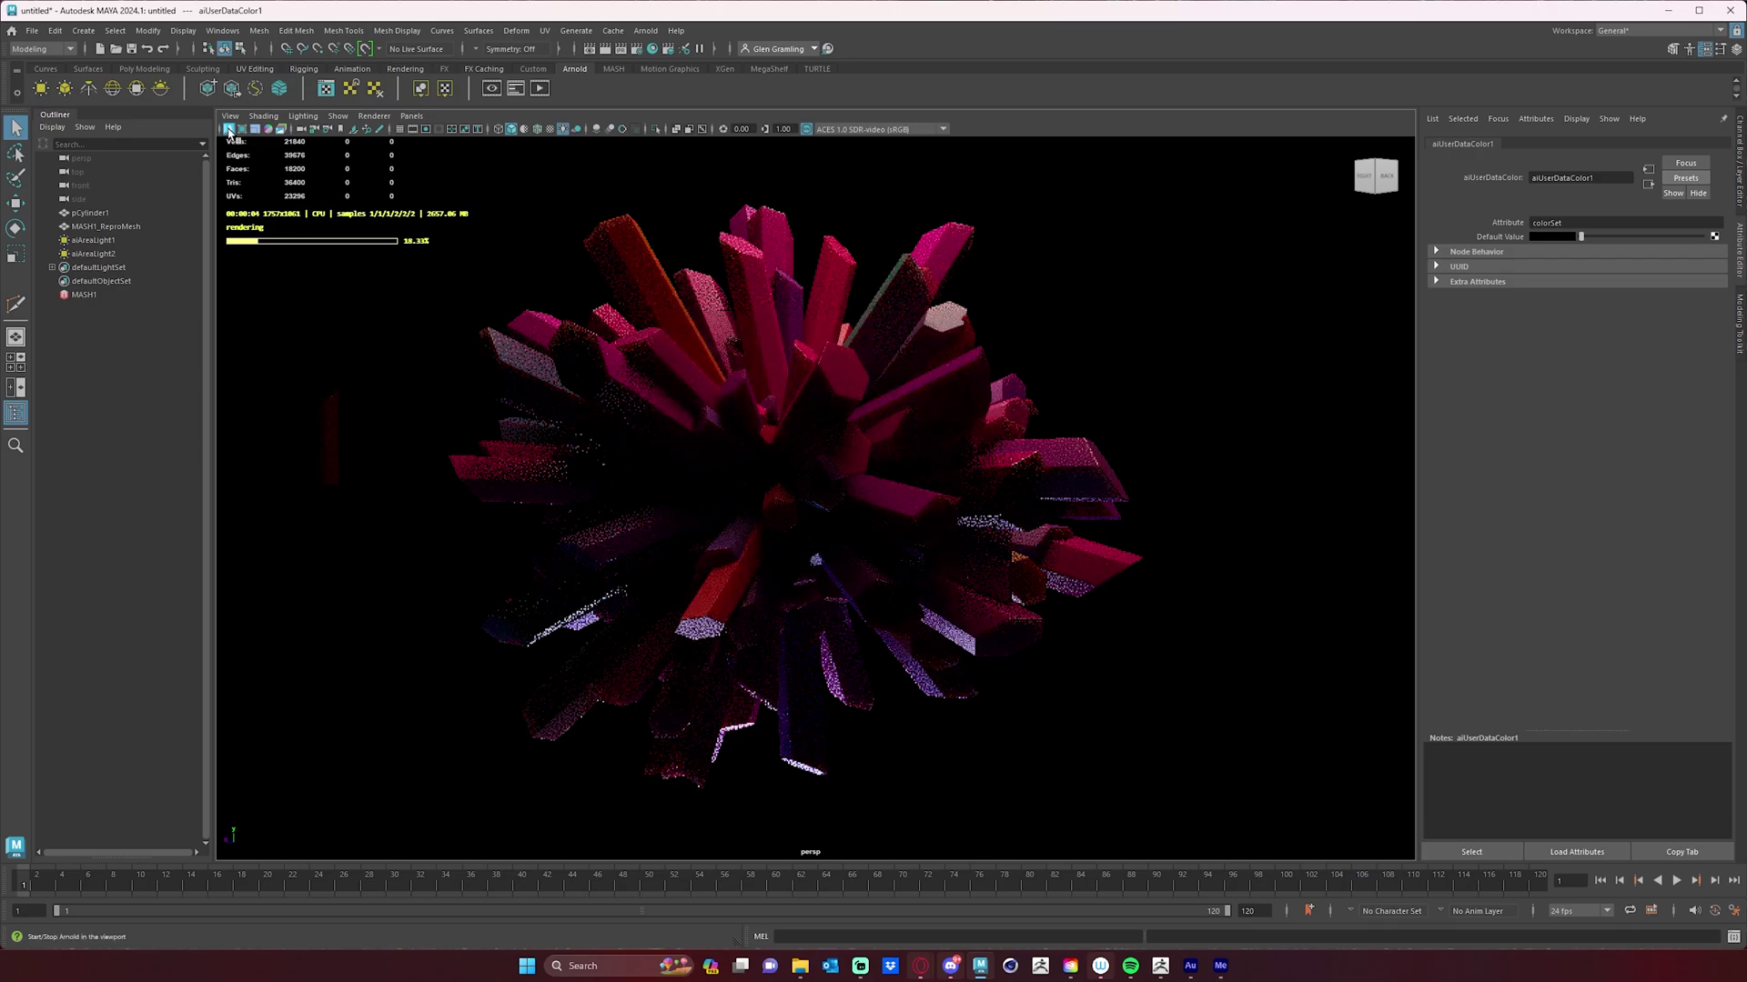
{"action": "left_click", "coordinate": [230, 129]}
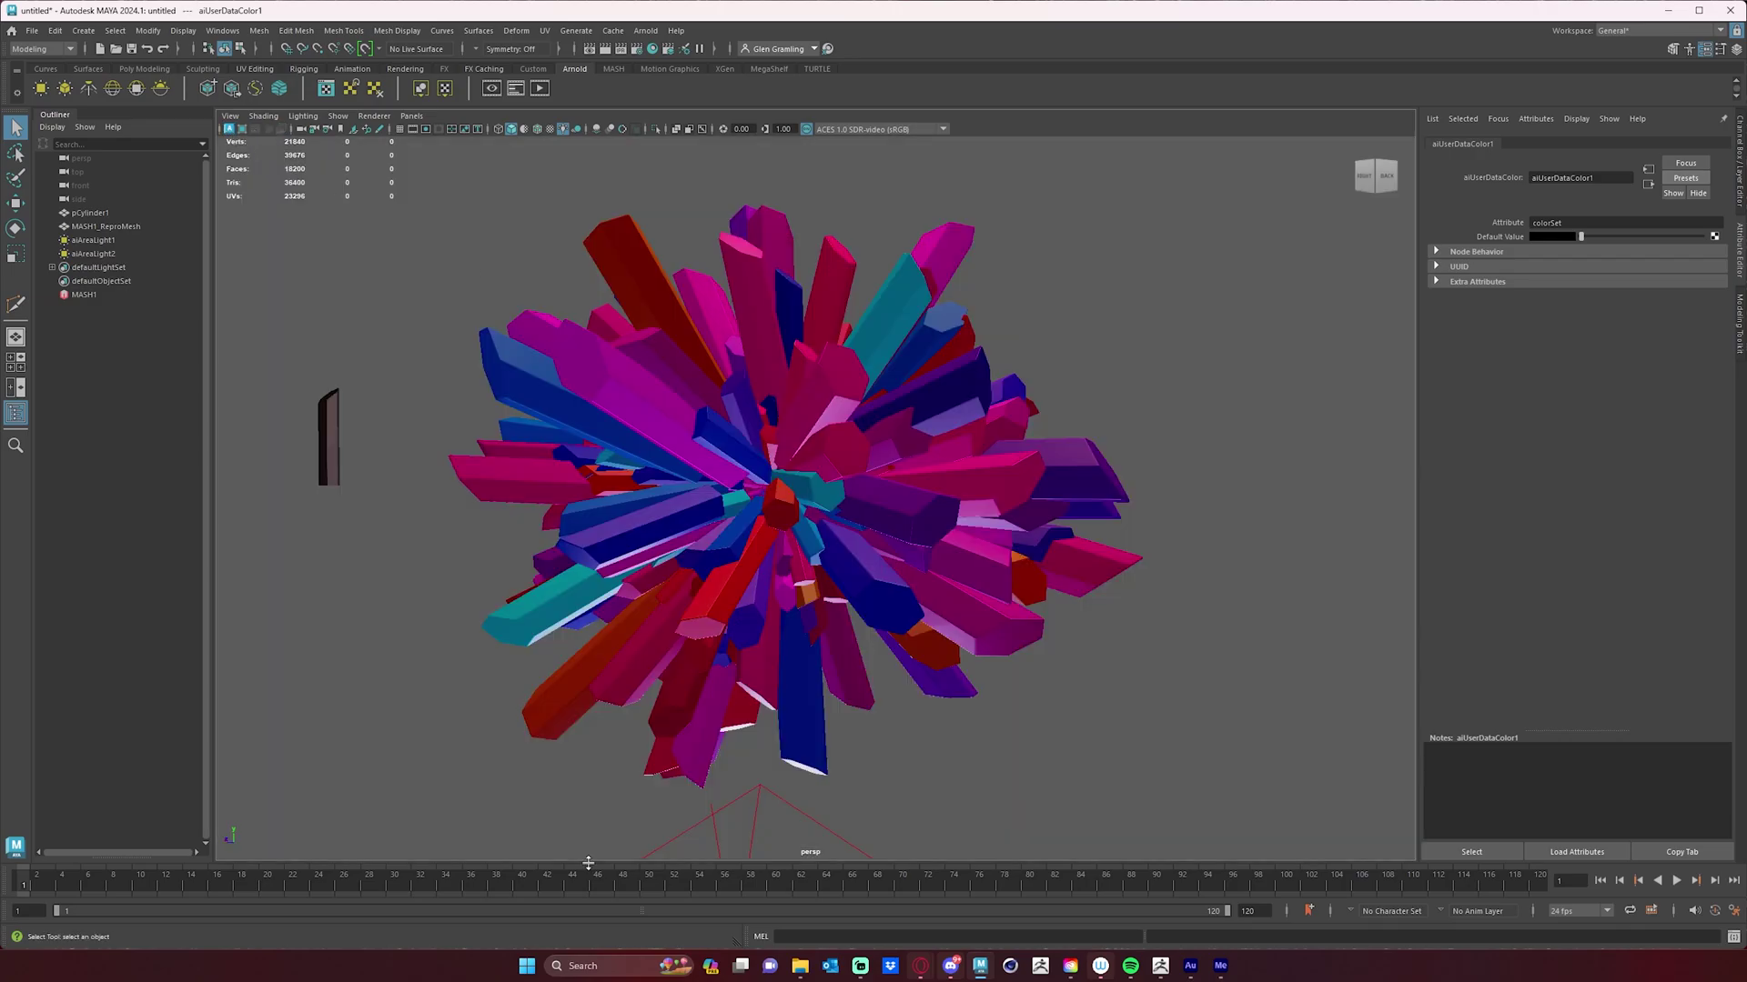
{"action": "left_click", "coordinate": [652, 48]}
- Set standardSurface2's Transmission Weight to 1.000
{"action": "left_click_drag", "start_coordinate": [860, 143], "coordinate": [828, 101]}
{"action": "left_click", "coordinate": [325, 464]}
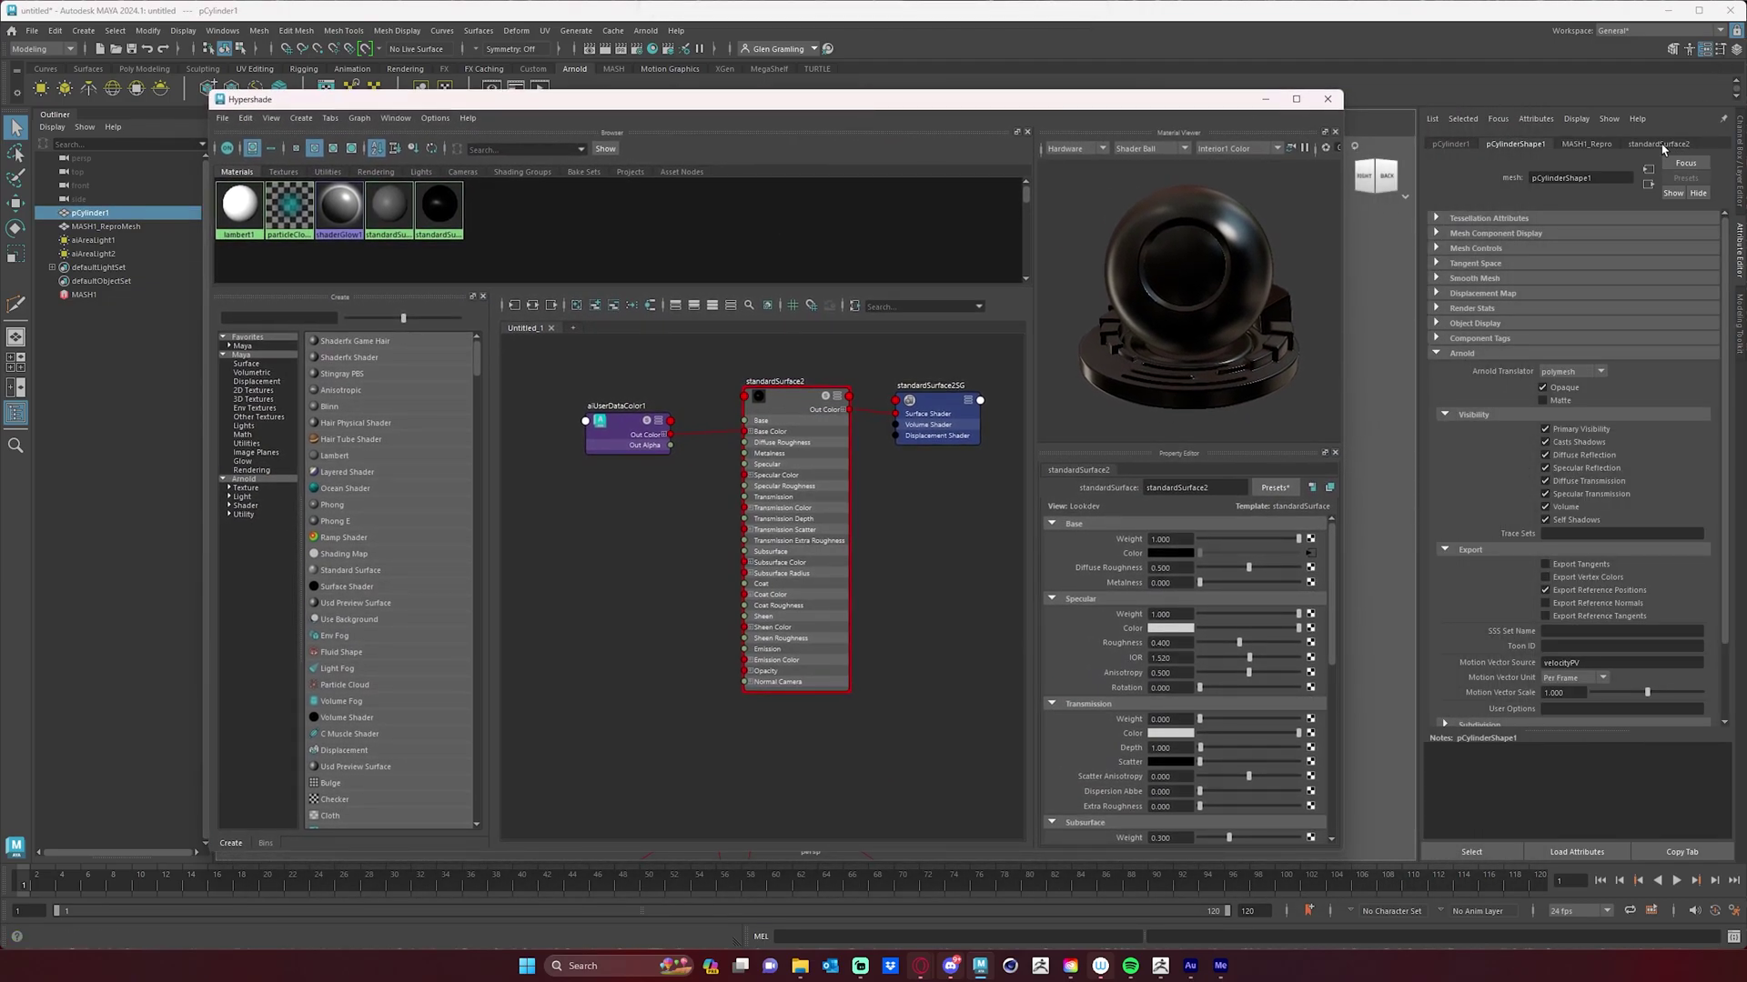
{"action": "left_click", "coordinate": [1672, 143]}
{"action": "scroll", "coordinate": [1623, 371], "scroll_direction": "down", "scroll_amount": 1}
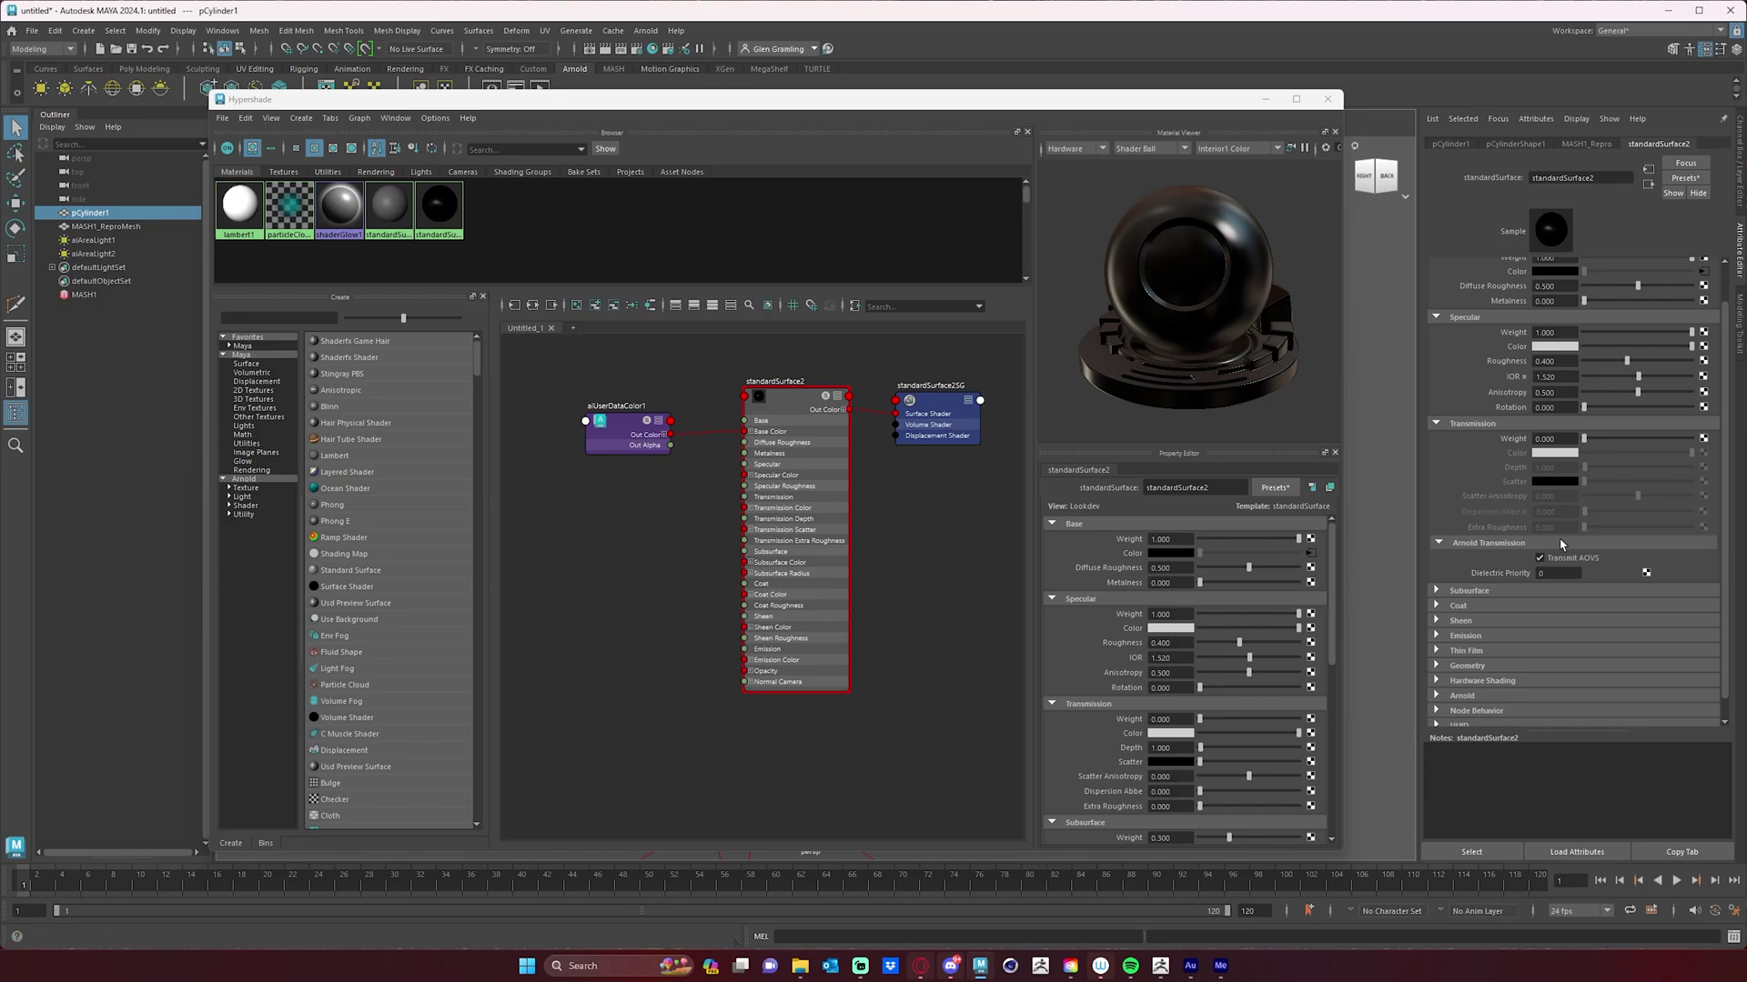
{"action": "left_click_drag", "start_coordinate": [1583, 438], "coordinate": [1692, 439]}
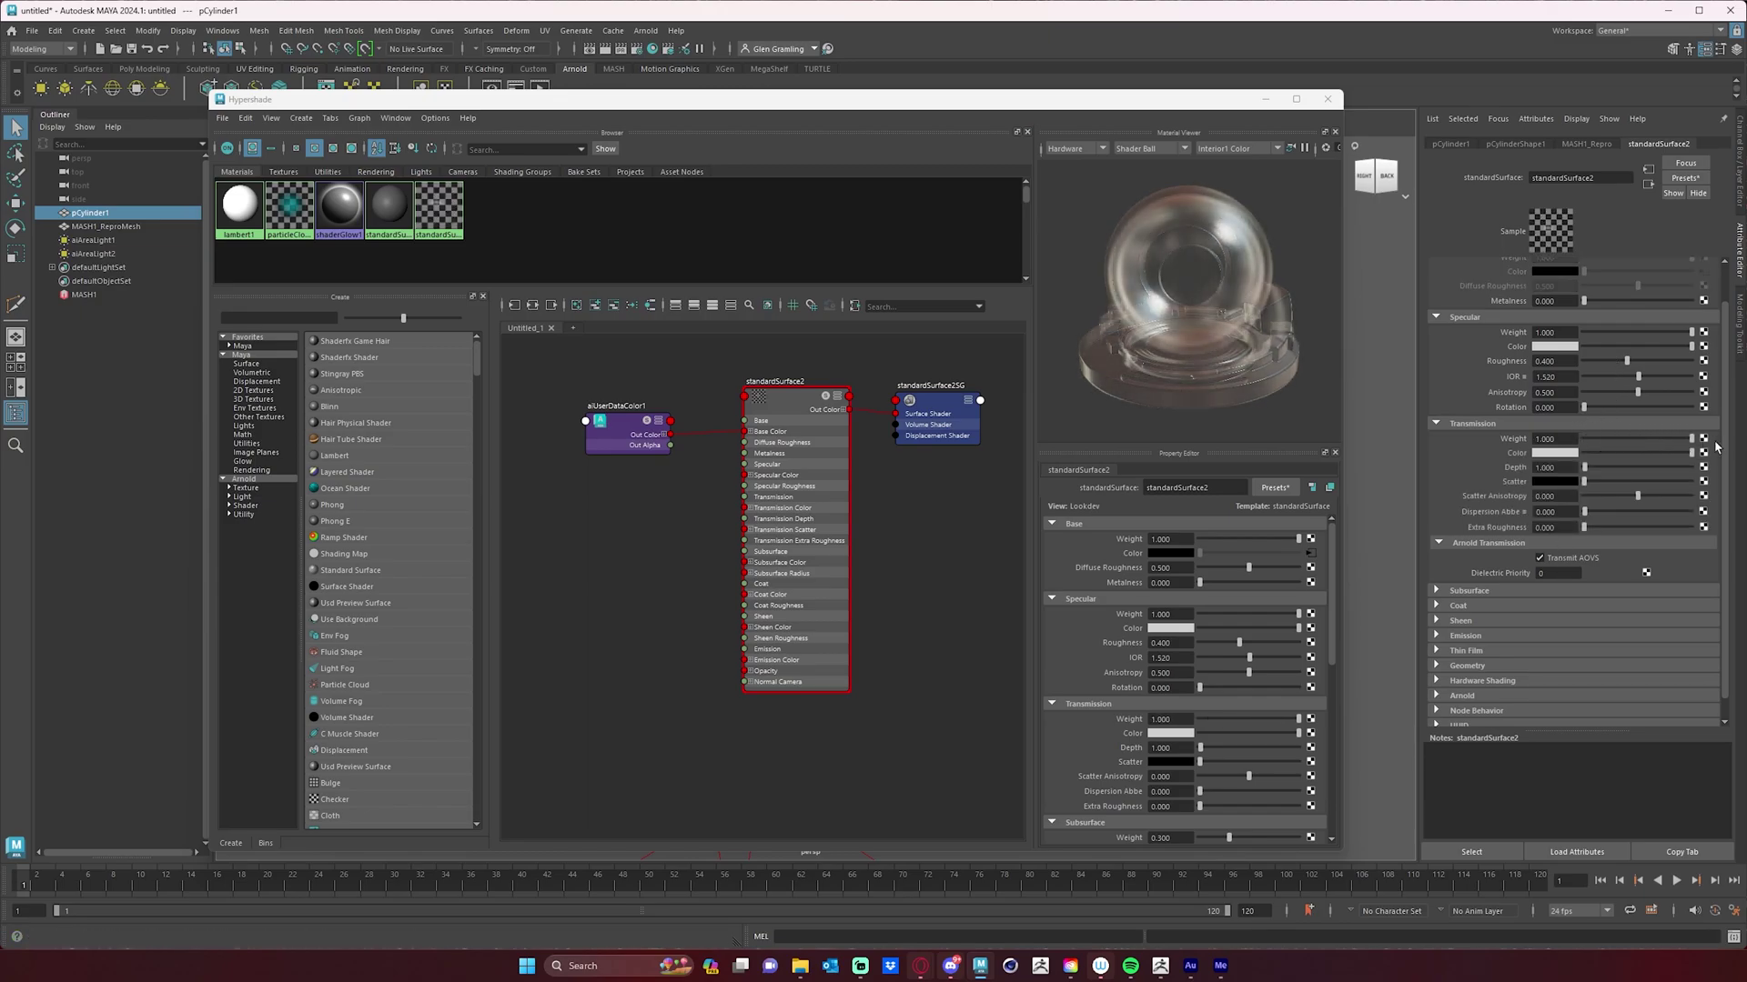
- Connect aiUserDataColor1's Out Color to standardSurface2's Transmission Color
{"action": "left_click_drag", "start_coordinate": [631, 428], "coordinate": [595, 418]}
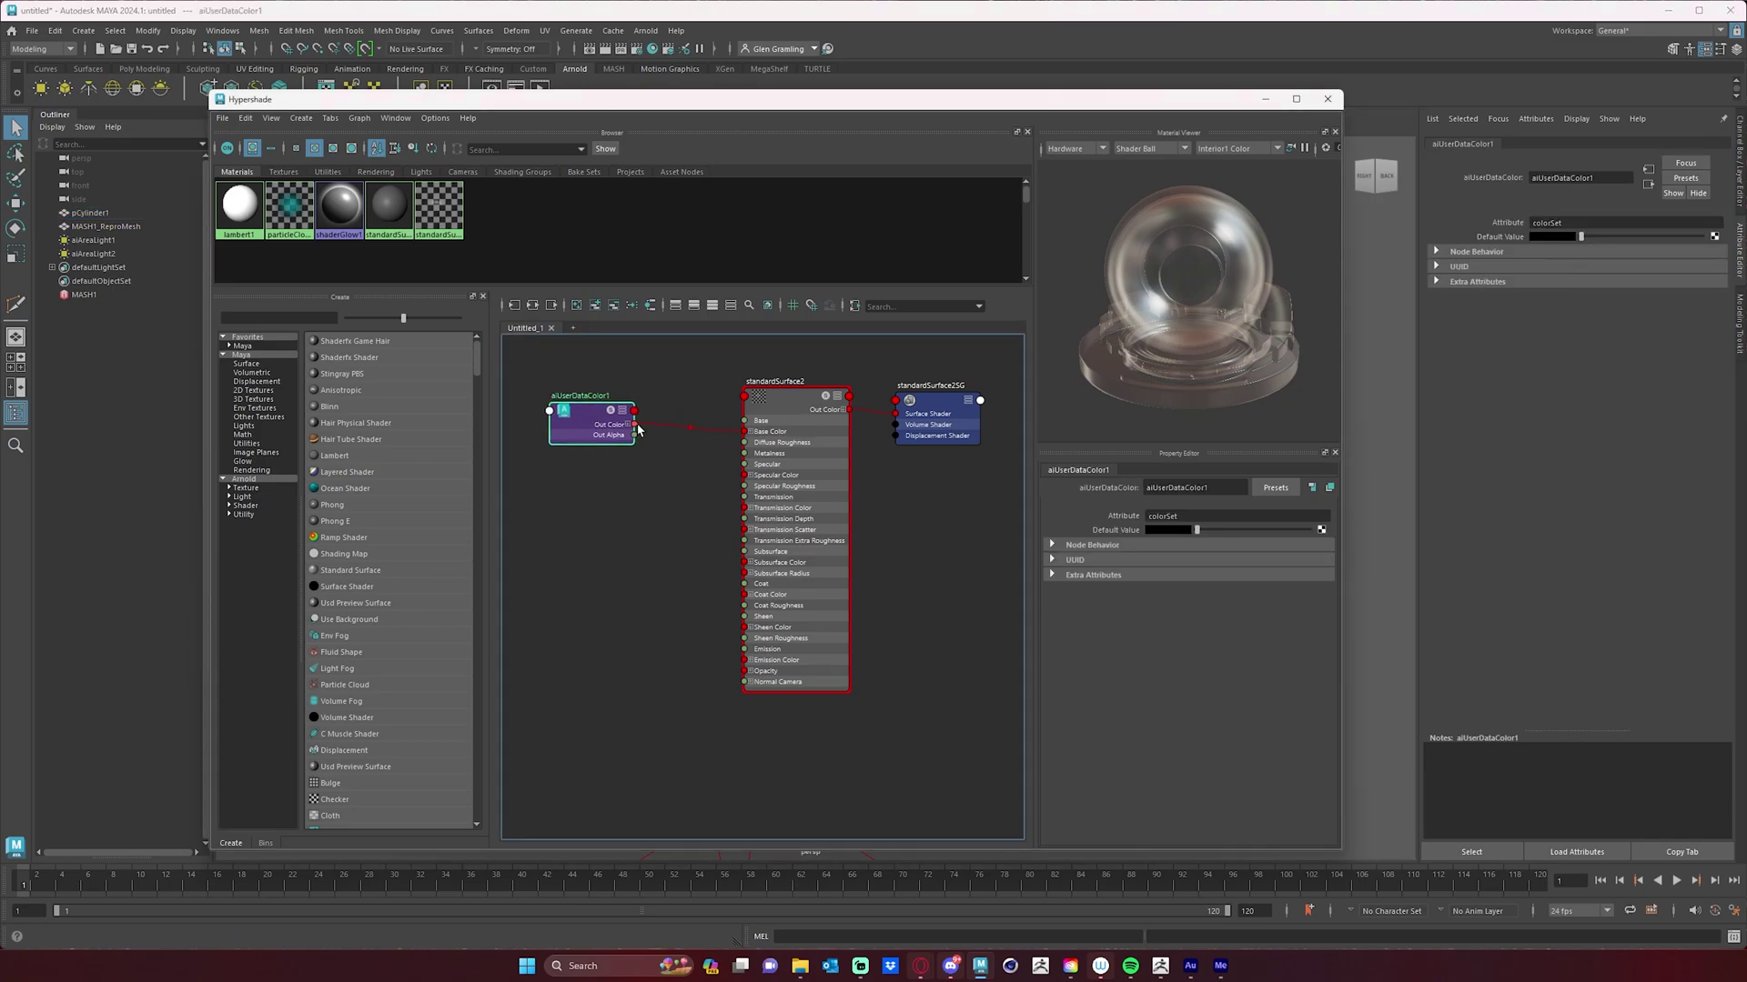
{"action": "left_click_drag", "start_coordinate": [634, 424], "coordinate": [744, 509]}
{"action": "left_click", "coordinate": [816, 420]}
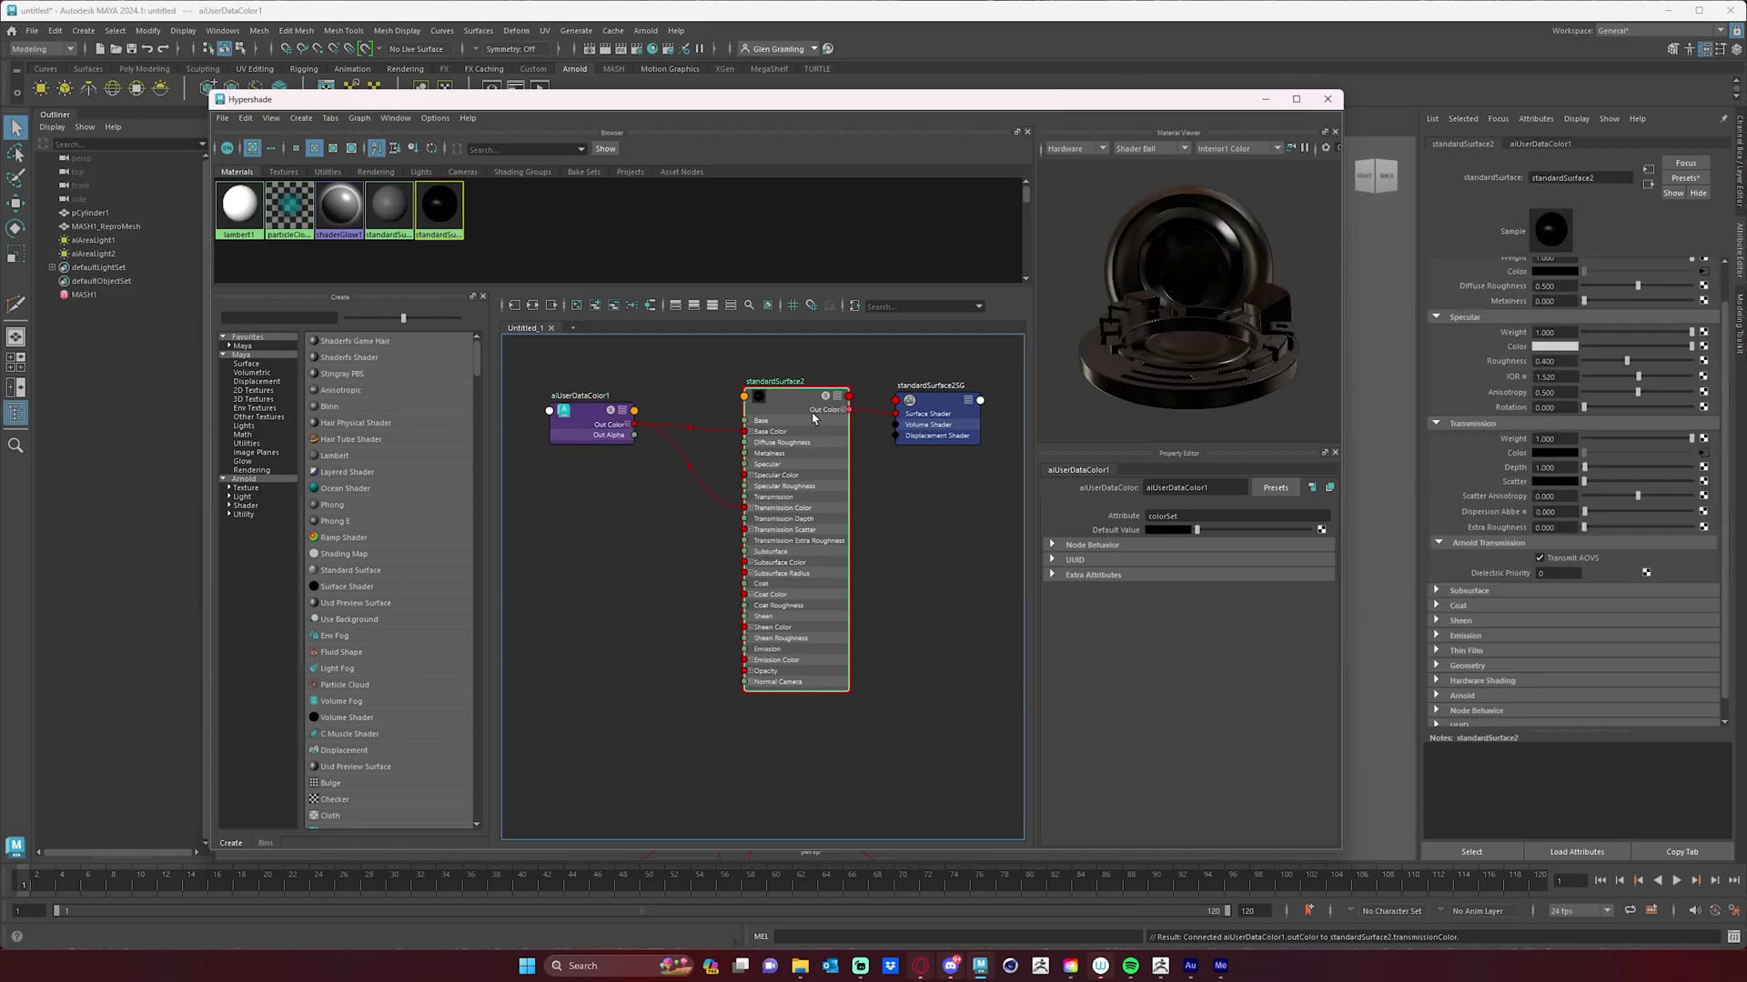
{"action": "scroll", "coordinate": [1723, 396], "scroll_direction": "up", "scroll_amount": 1}
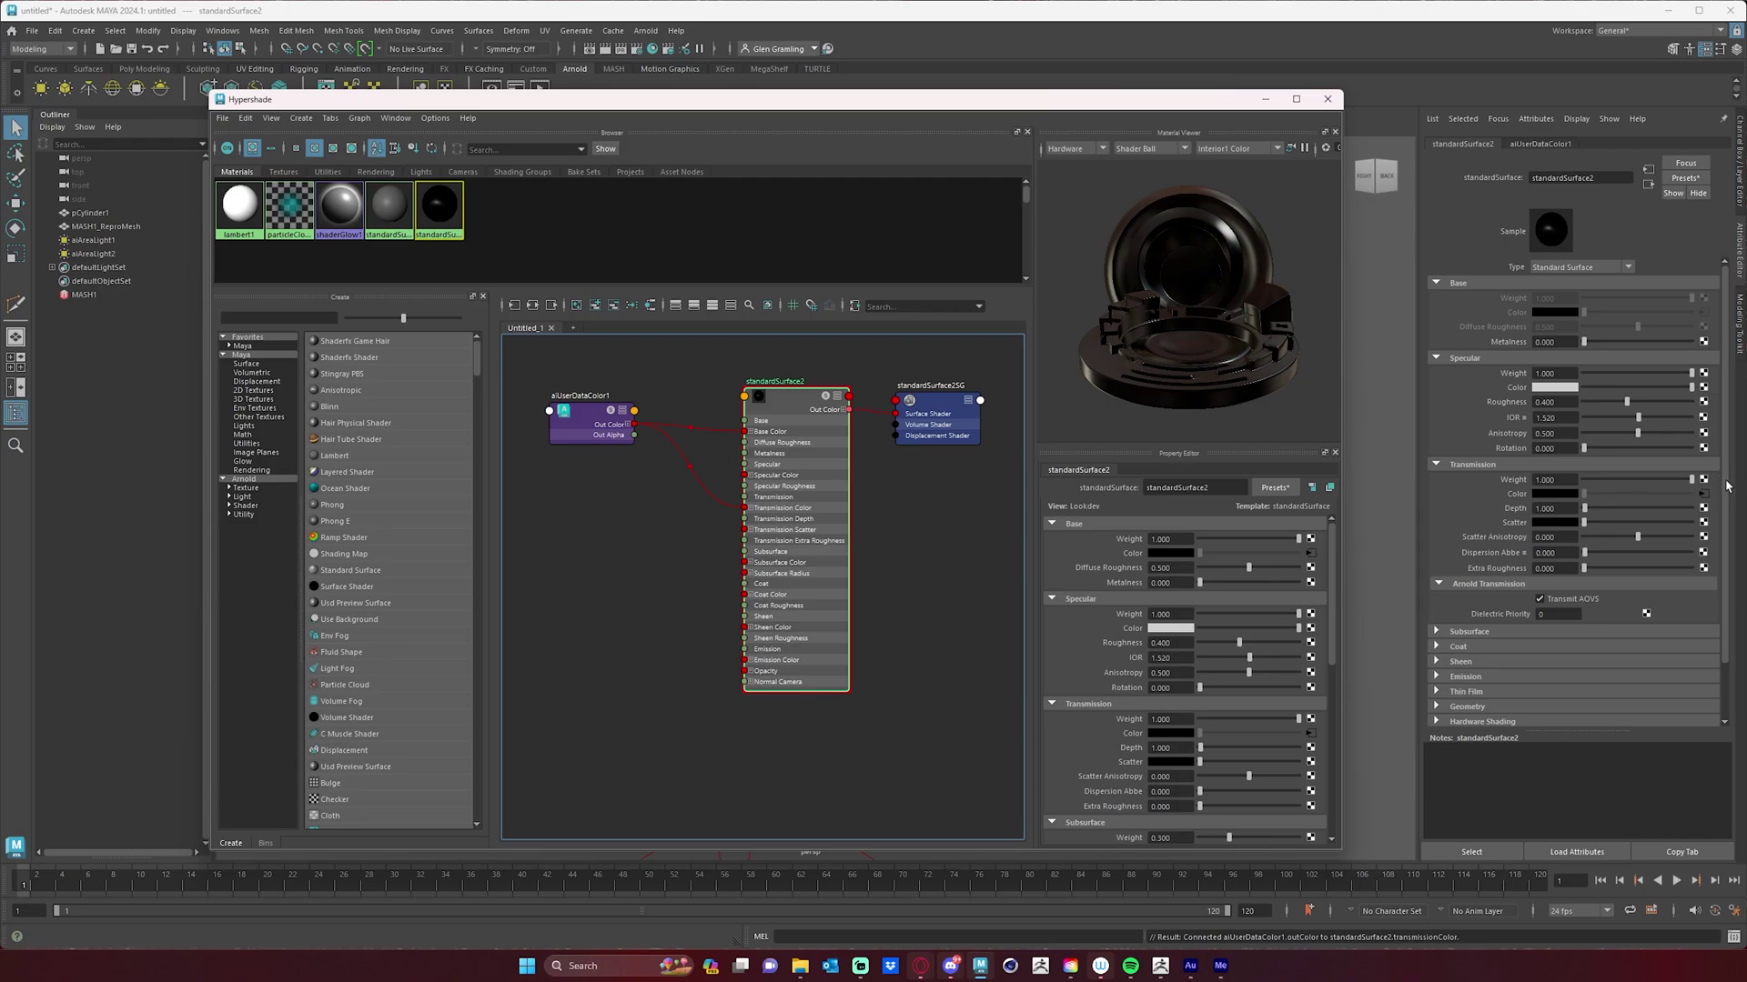
- Raise standardSurface2's Scatter to a grey value and hide the Hypershade to show the viewport
{"action": "left_click_drag", "start_coordinate": [1726, 480], "coordinate": [1727, 535]}
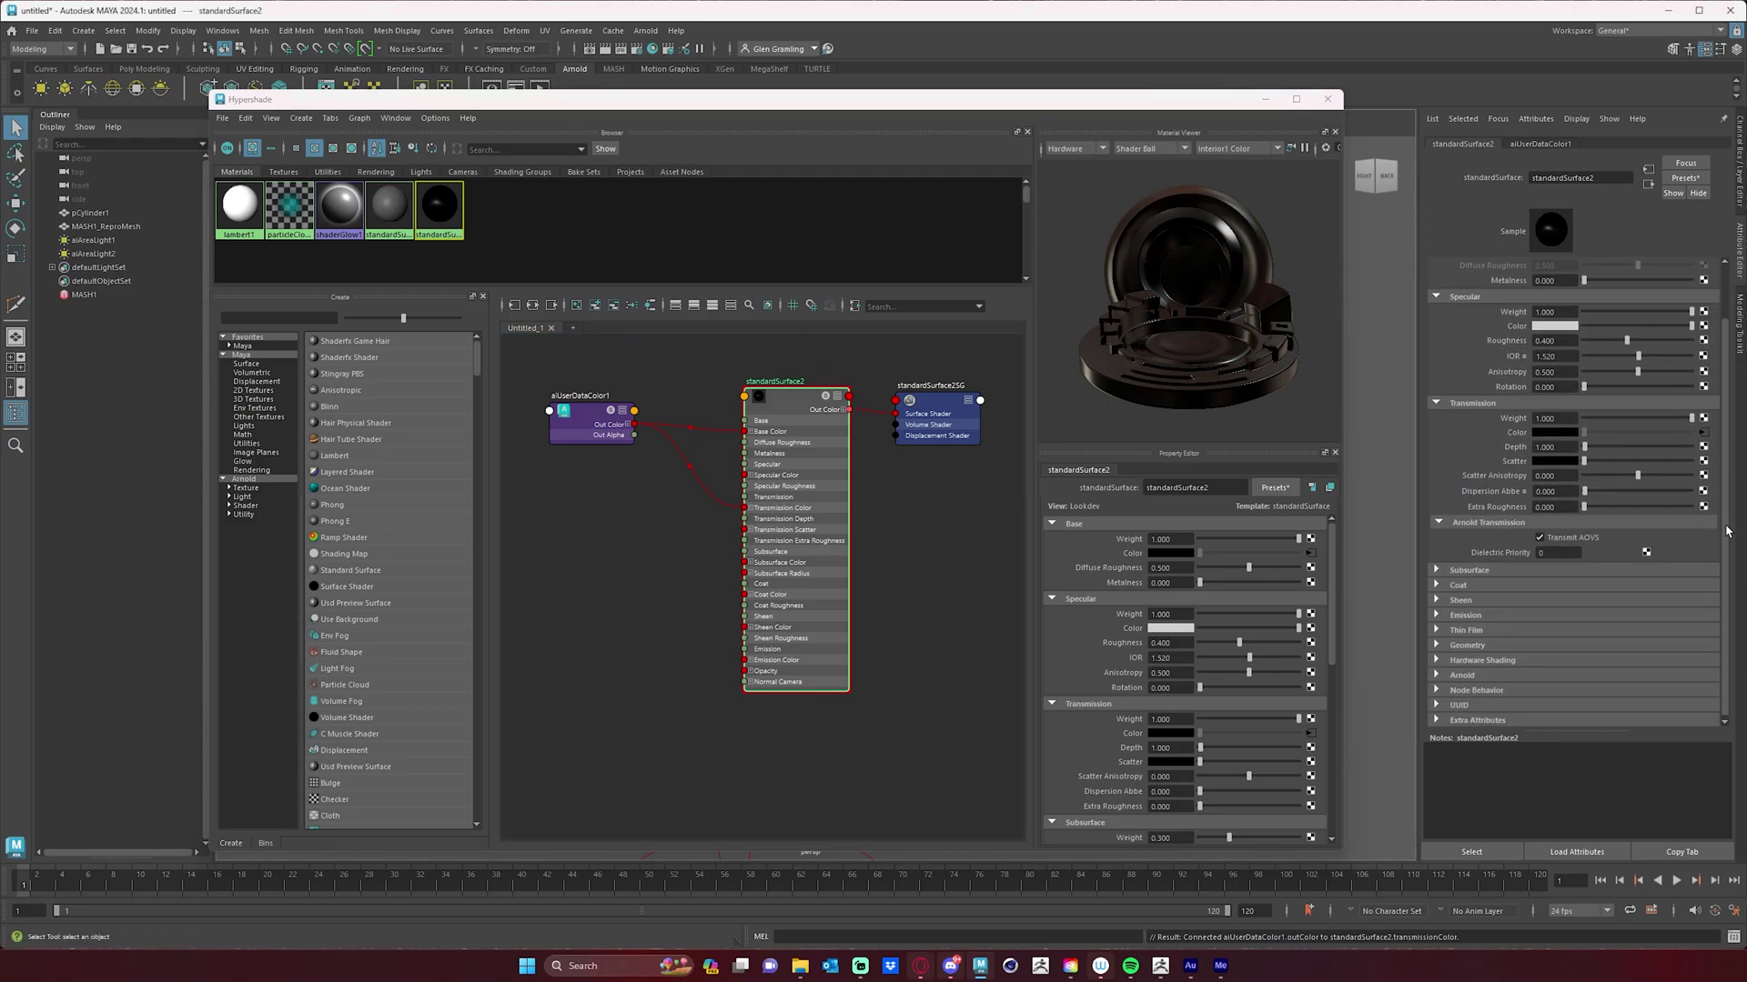
{"action": "left_click_drag", "start_coordinate": [1583, 461], "coordinate": [1627, 462]}
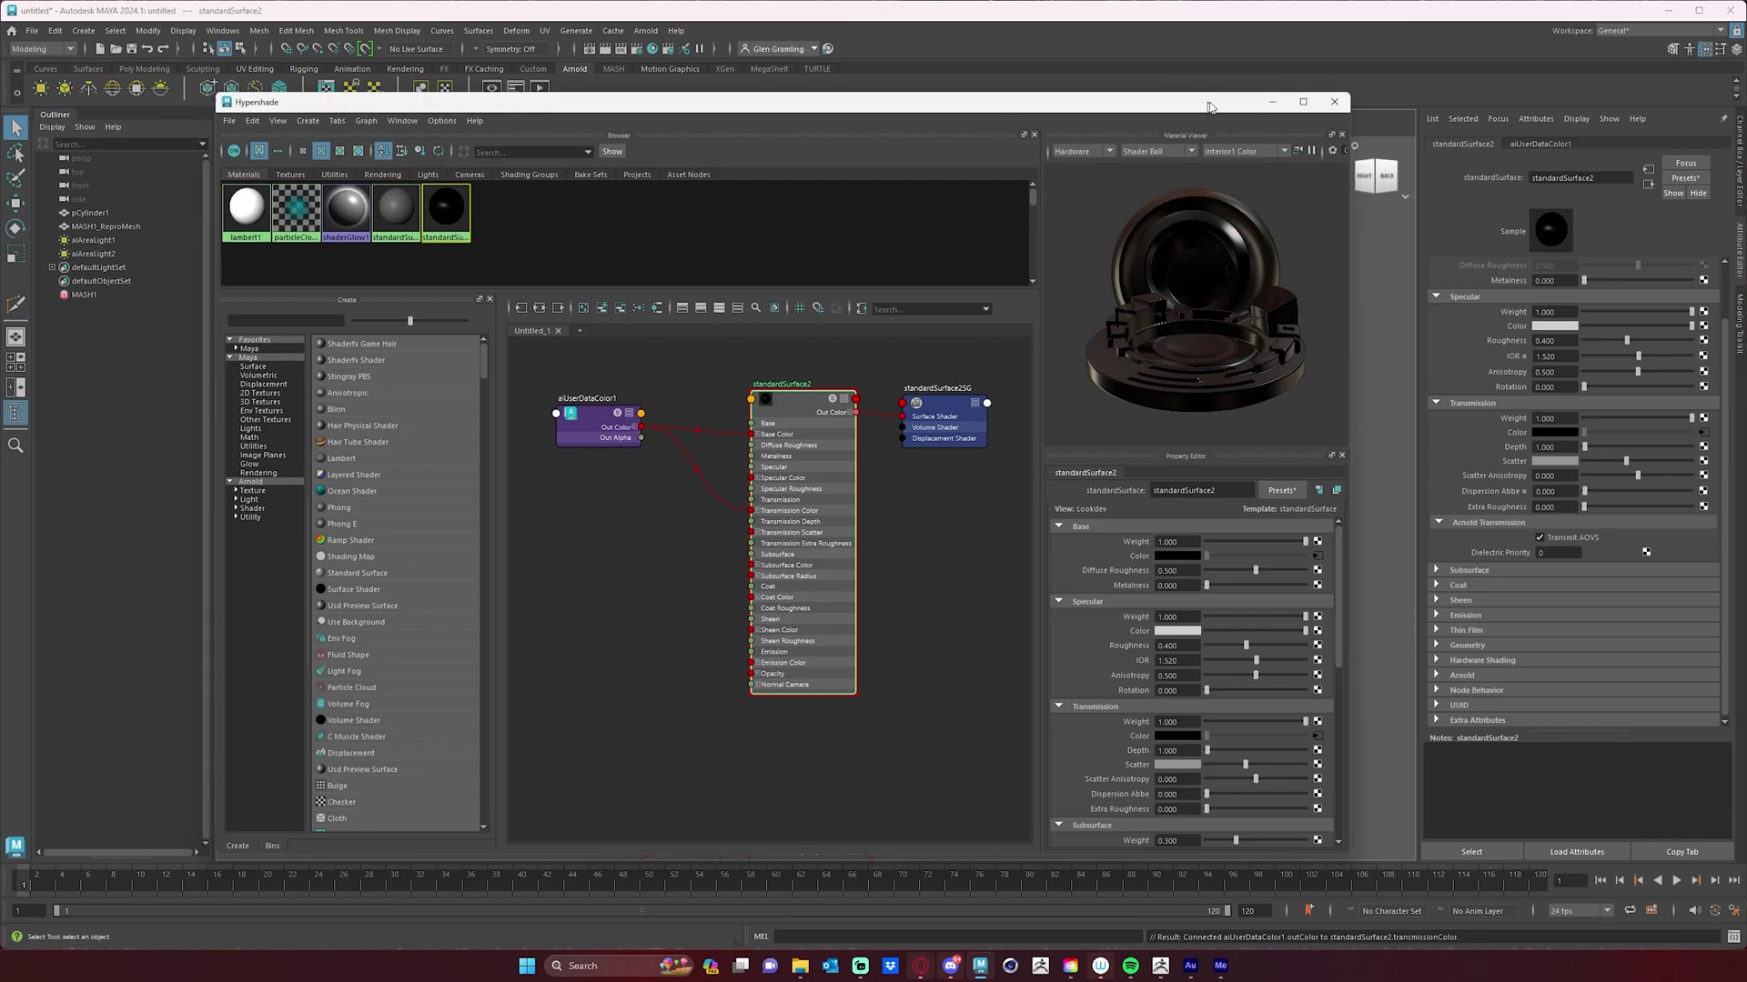
{"action": "left_click_drag", "start_coordinate": [1203, 102], "coordinate": [1280, 89]}
{"action": "left_click", "coordinate": [1341, 88]}
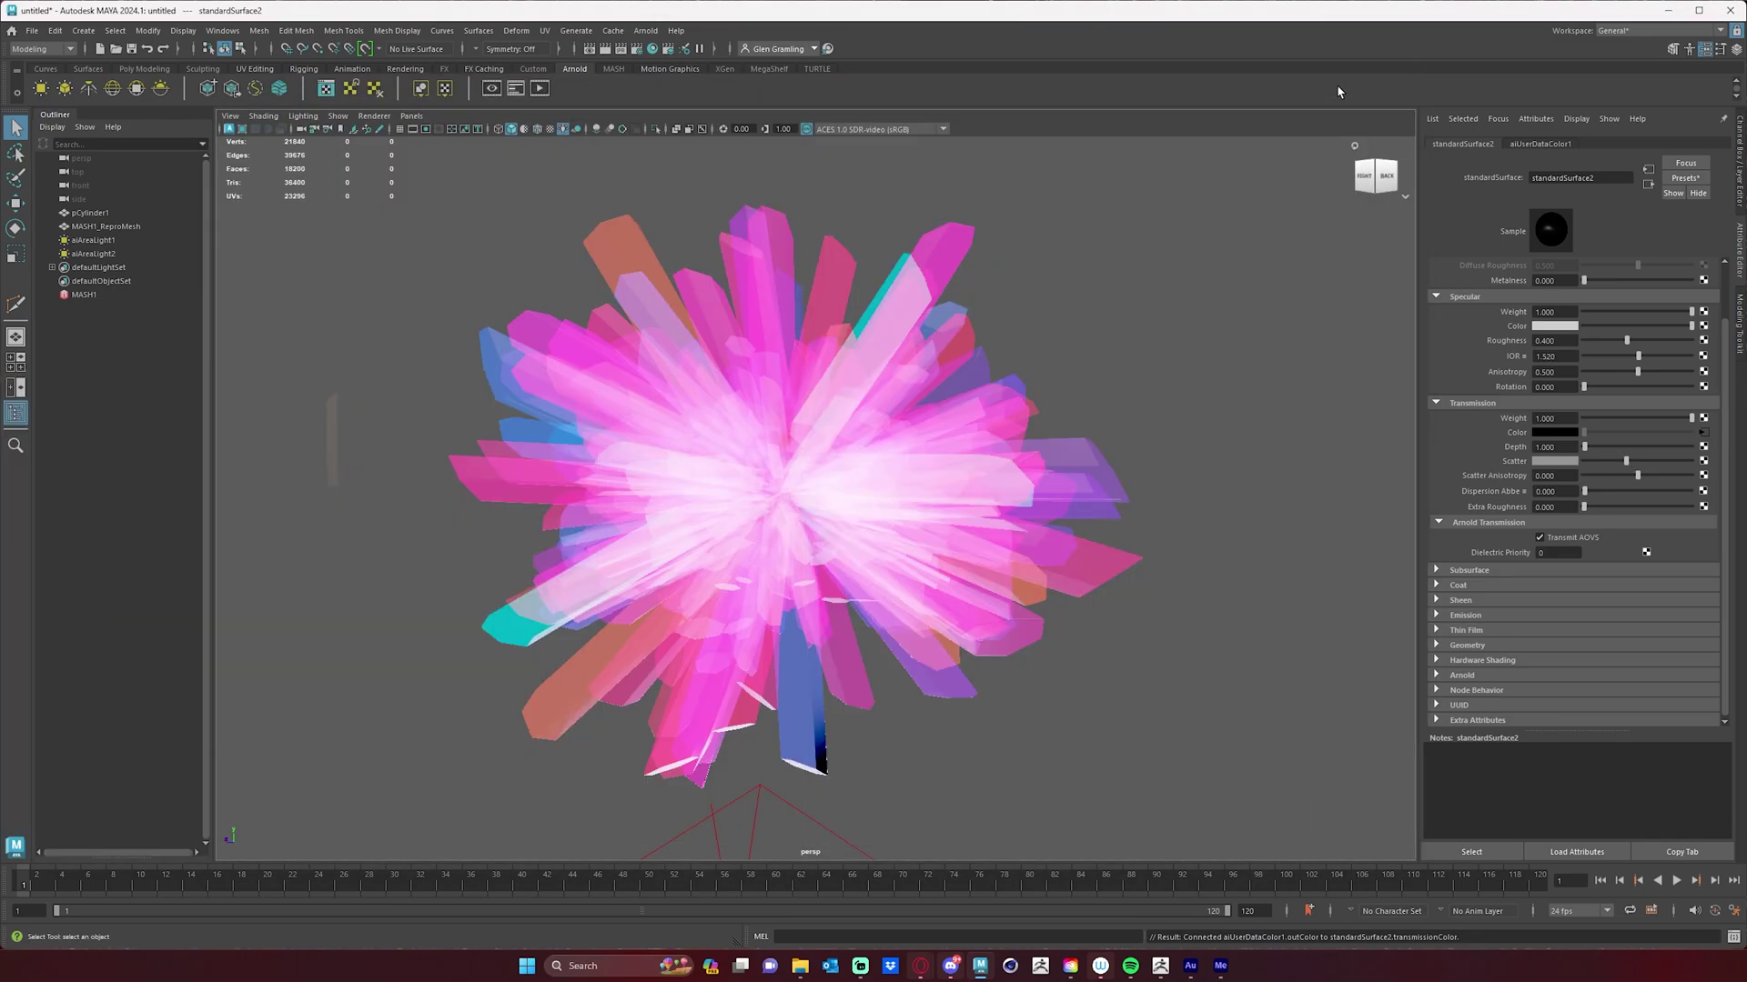
- Preview the translucent crystal cluster with an Arnold viewport render, then select the MASH1 network
{"action": "left_click", "coordinate": [230, 130]}
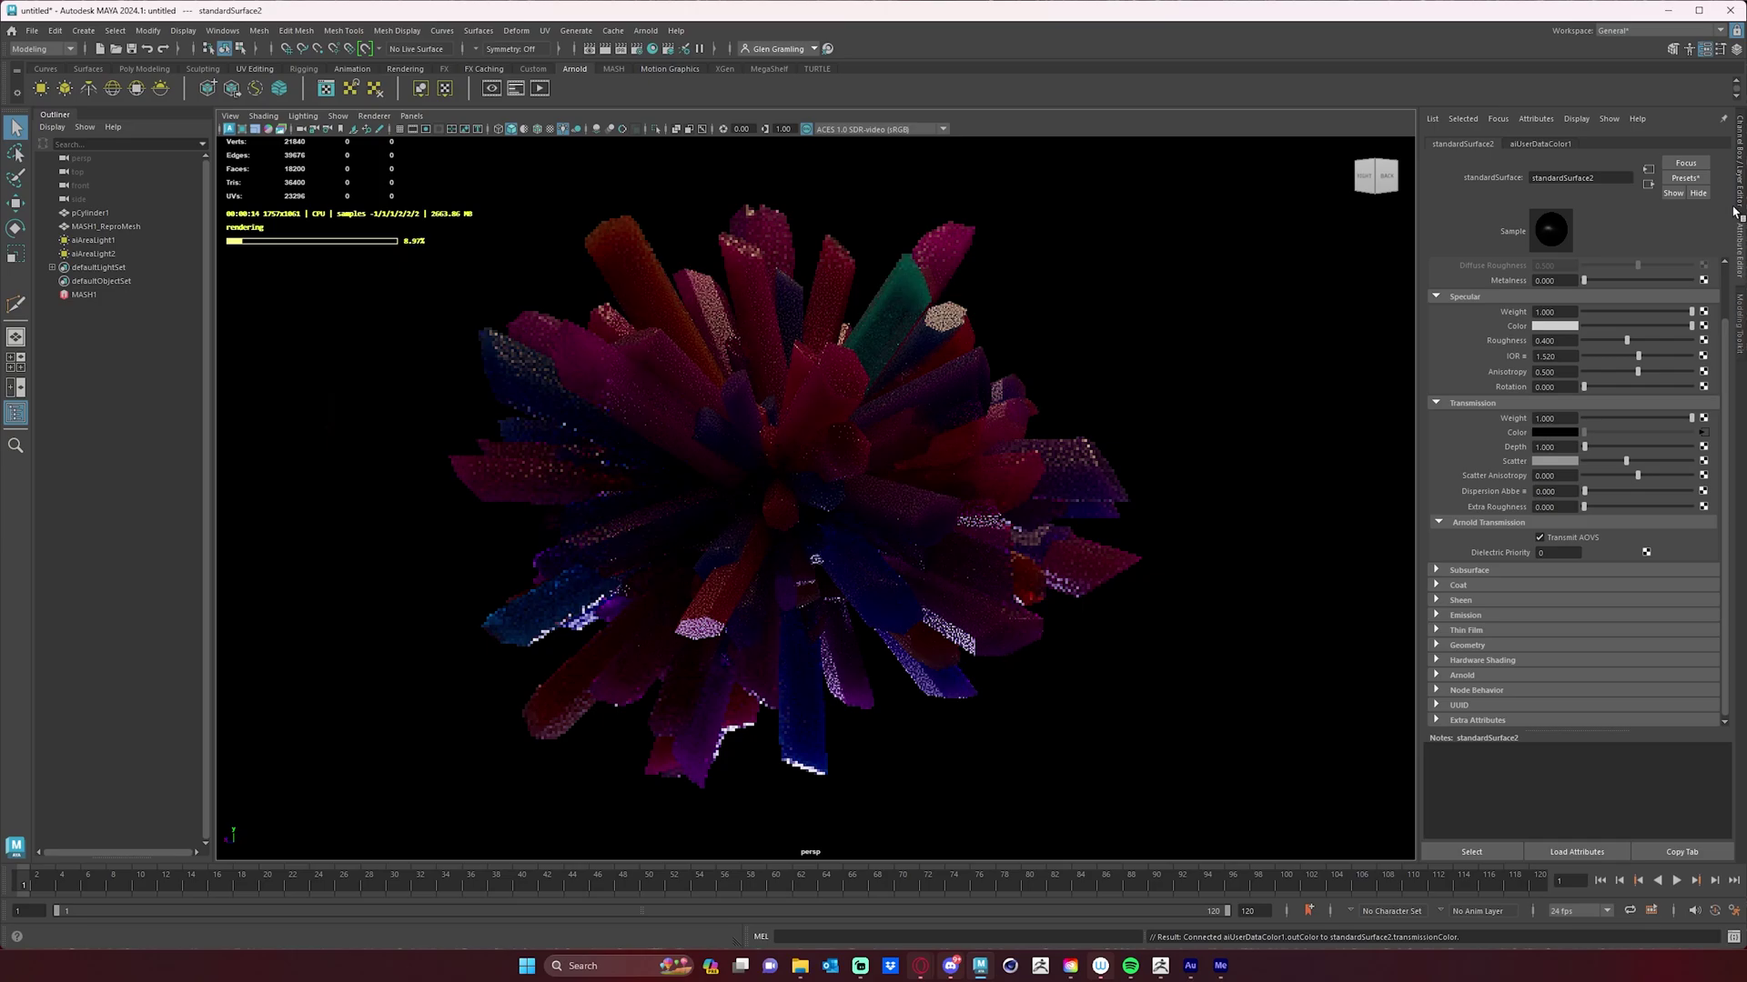
{"action": "left_click", "coordinate": [1740, 323]}
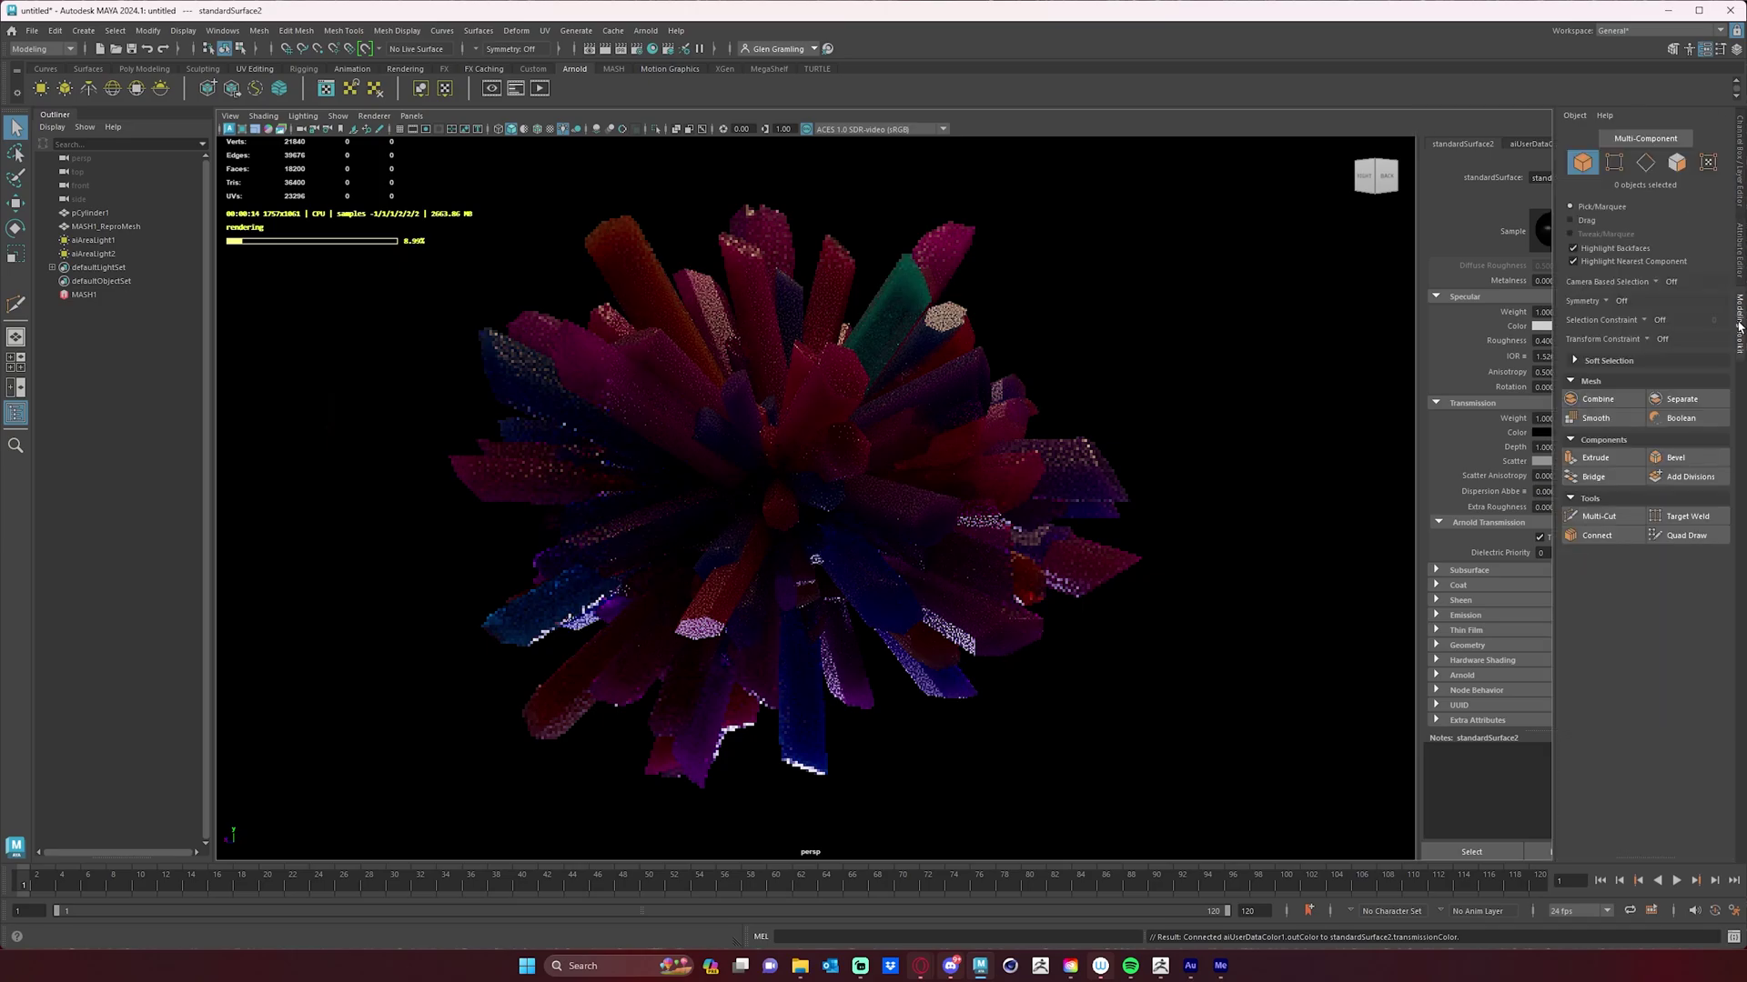
{"action": "left_click", "coordinate": [1739, 248]}
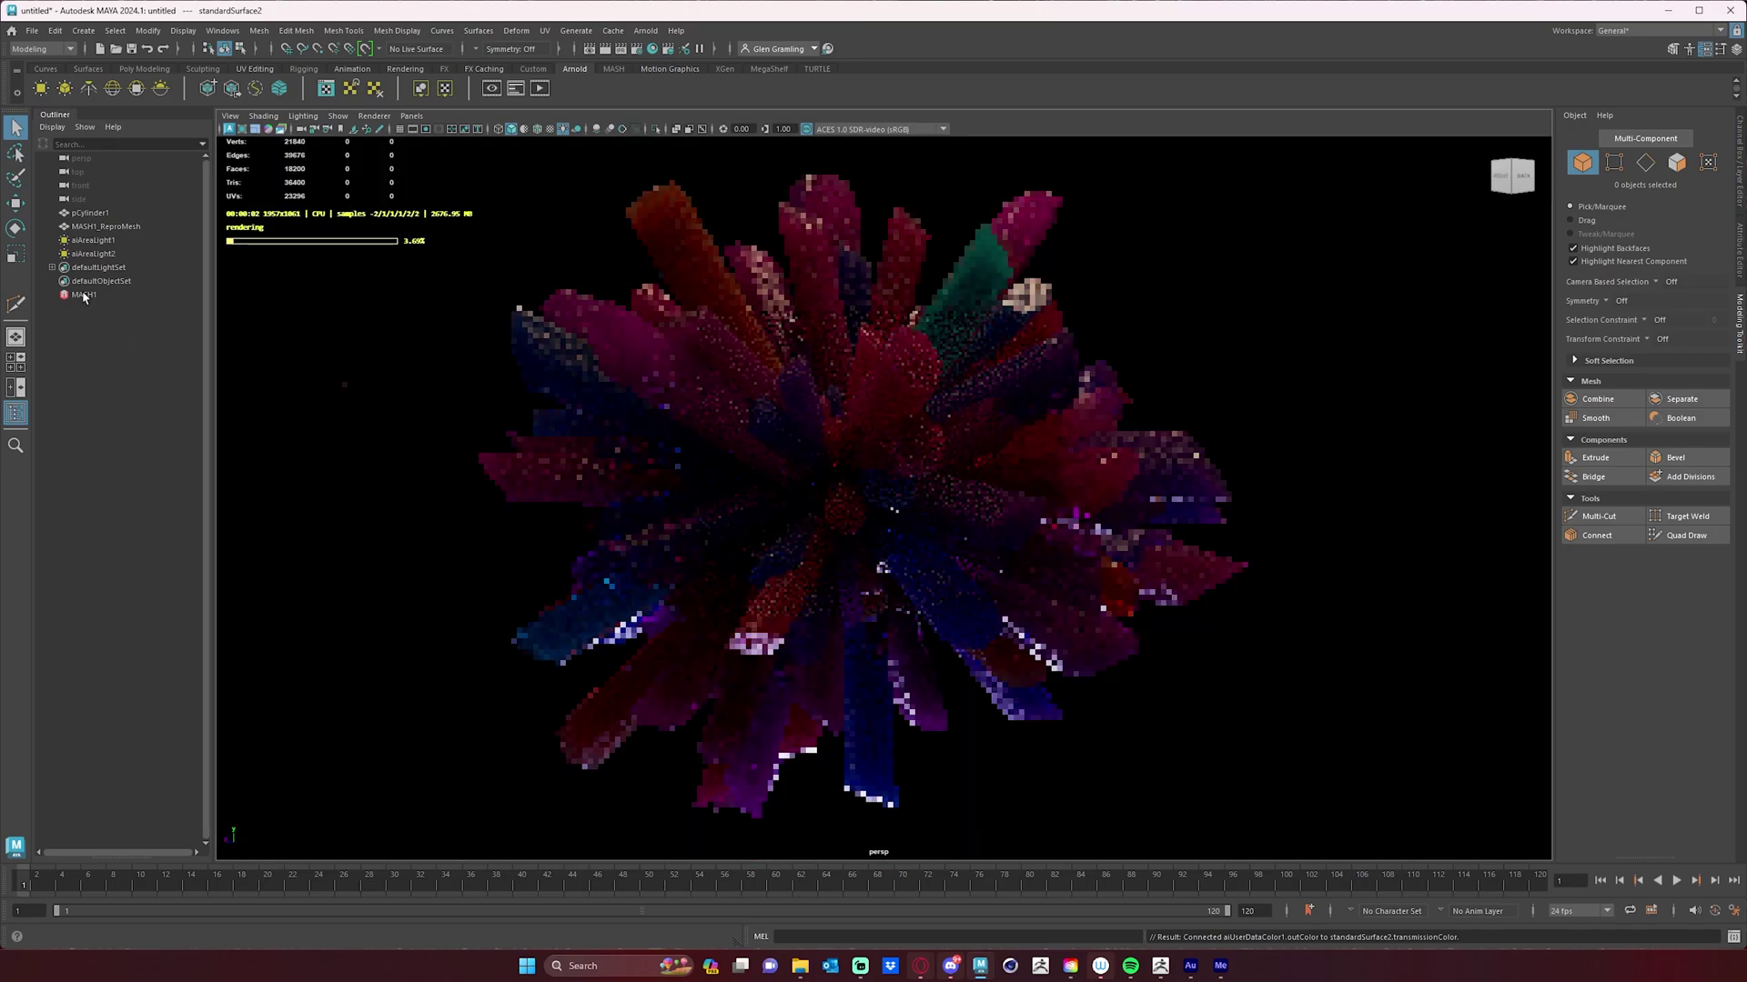
{"action": "left_click", "coordinate": [84, 296]}
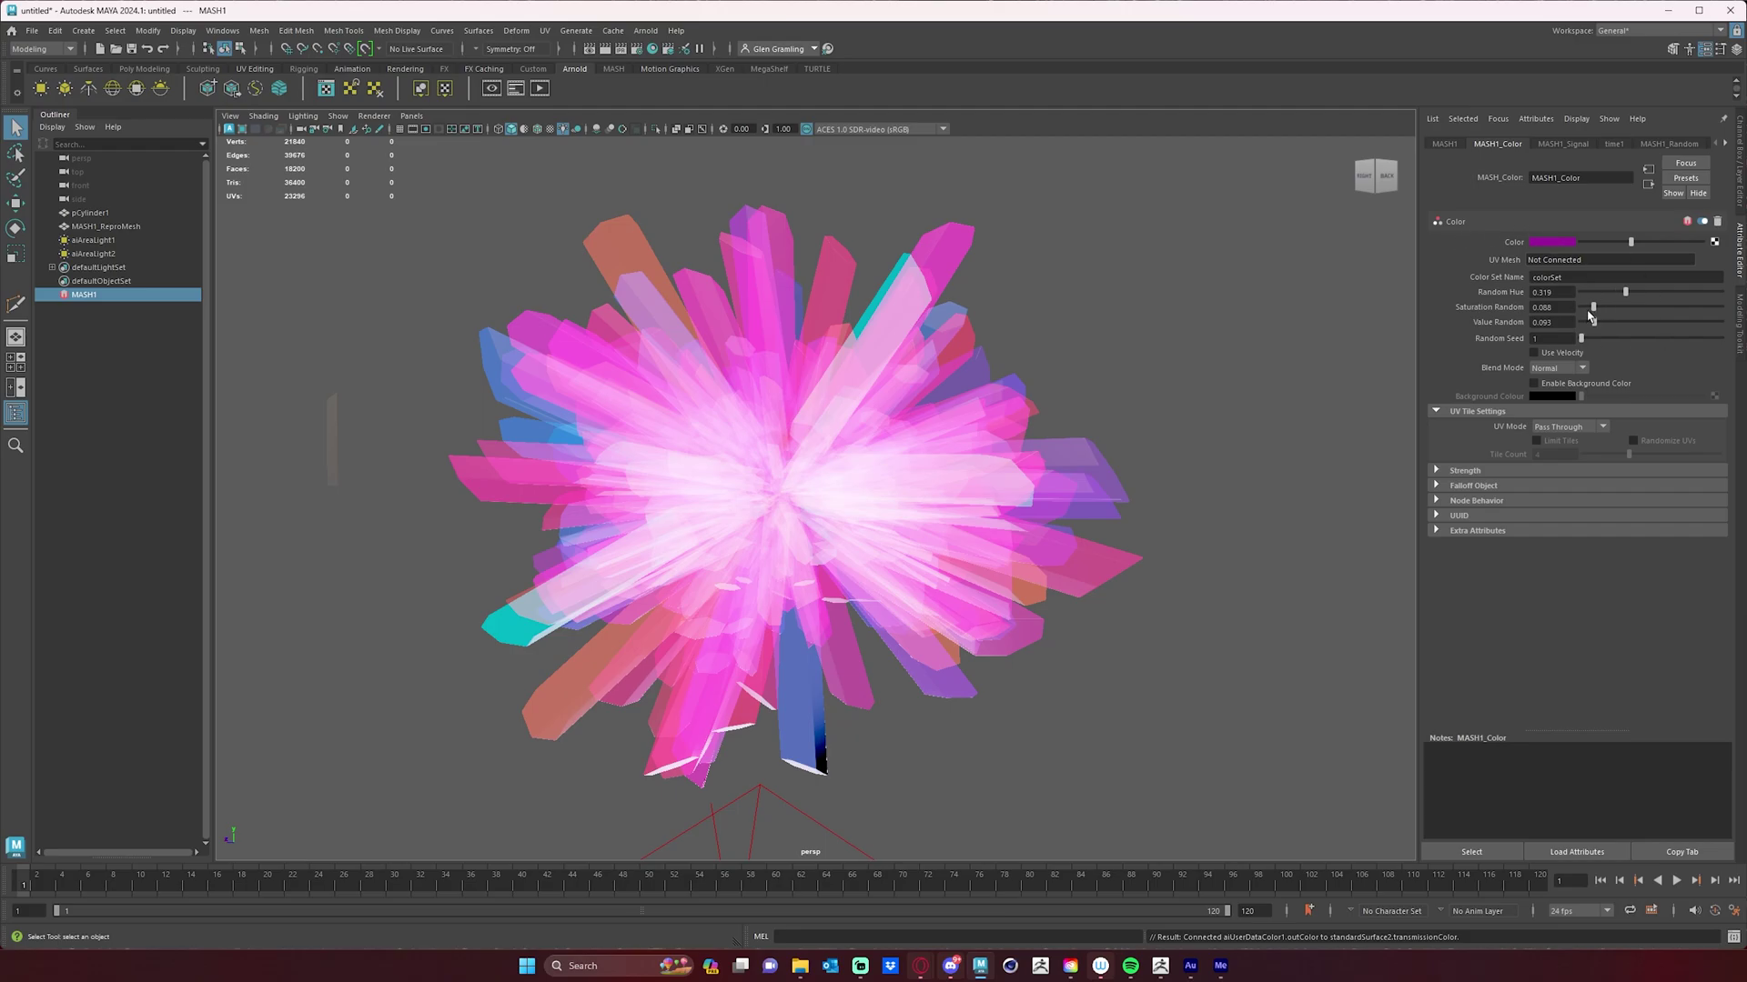
- Raise MASH1_Color's Saturation Random to about 0.284 and open its base Color picker for a deep red
{"action": "left_click_drag", "start_coordinate": [1592, 310], "coordinate": [1666, 318]}
{"action": "left_click", "coordinate": [1547, 244]}
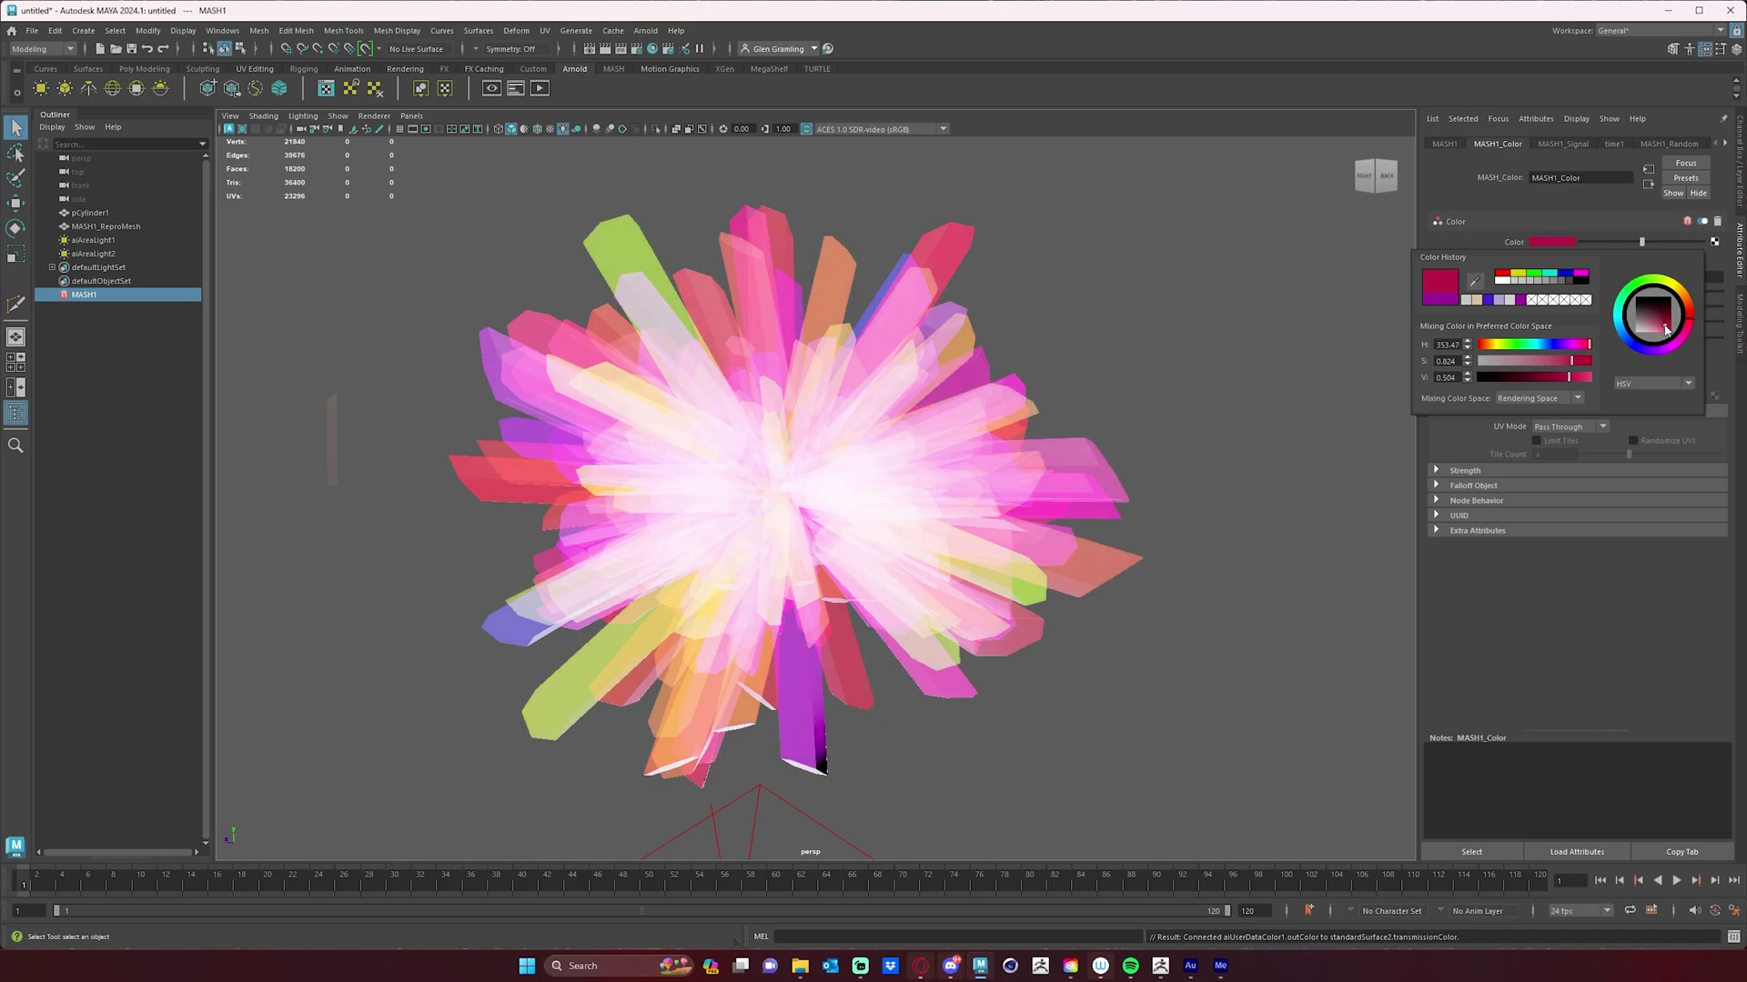